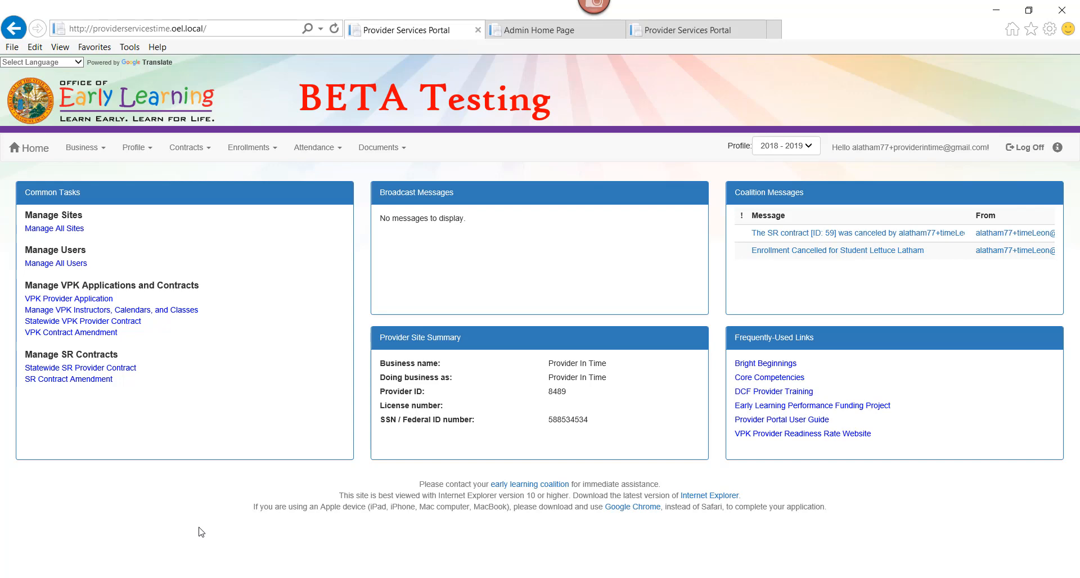
# Open the VPK attendance roster for managing VPK attendance.
pyautogui.click(315, 148)
pyautogui.moveTo(393, 172)
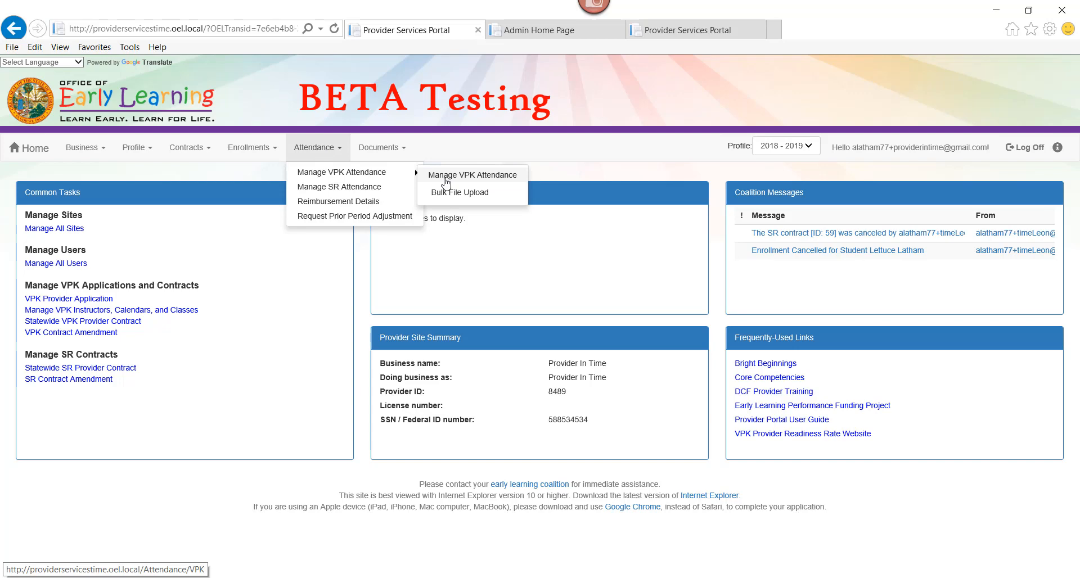
pyautogui.click(446, 179)
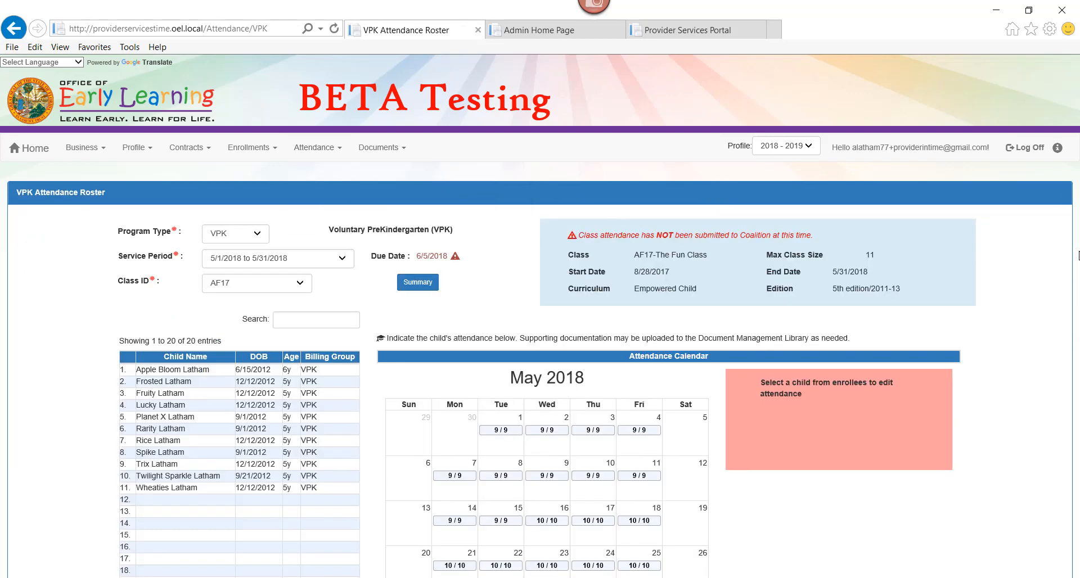
# Set the roster to program type VPK, service period 5/1/2018 to 5/31/2018 and class AF17.
pyautogui.click(249, 241)
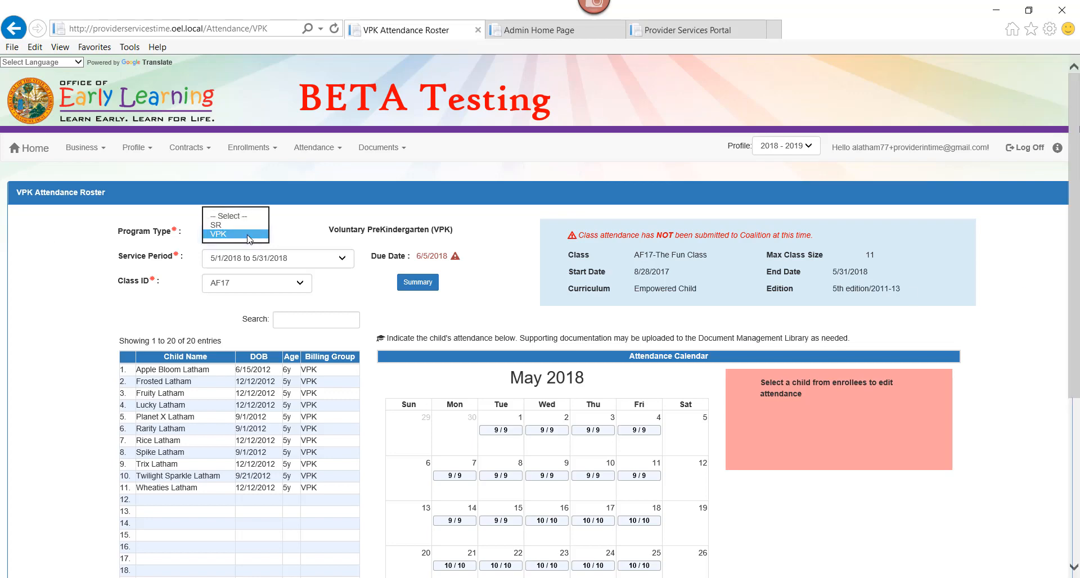
pyautogui.click(249, 234)
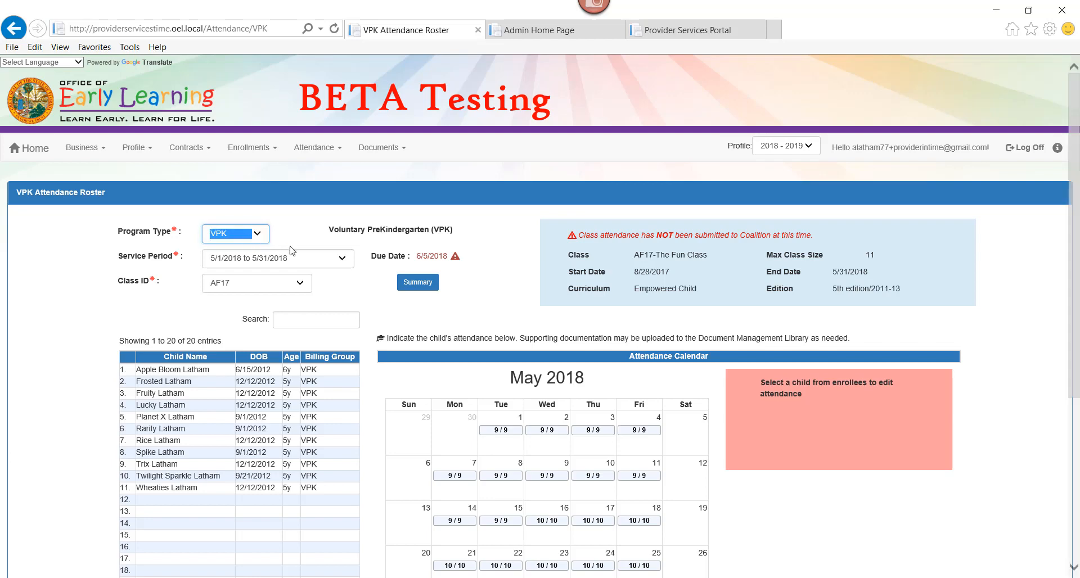
pyautogui.click(325, 259)
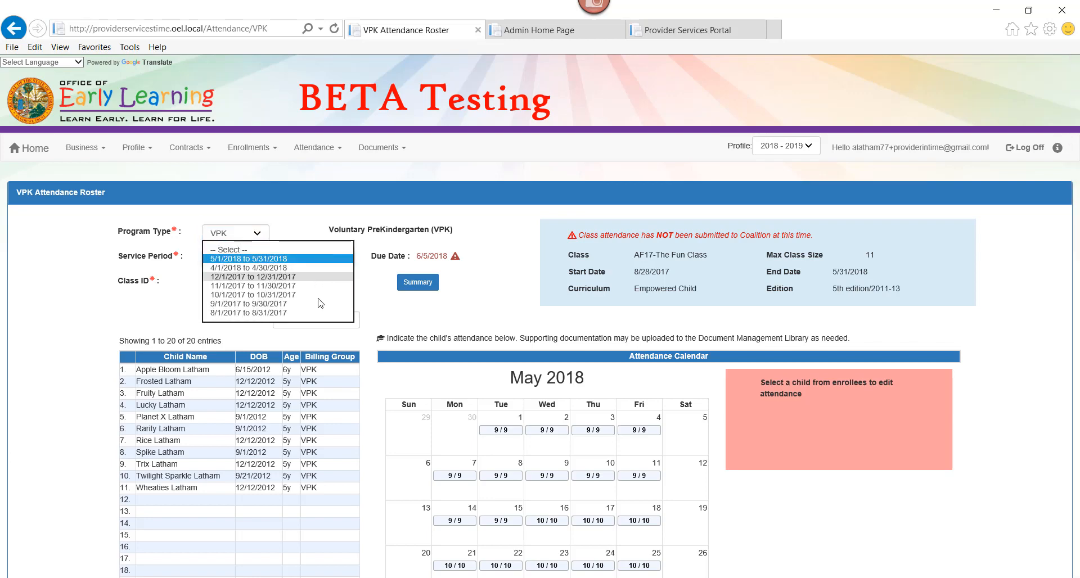
pyautogui.click(312, 260)
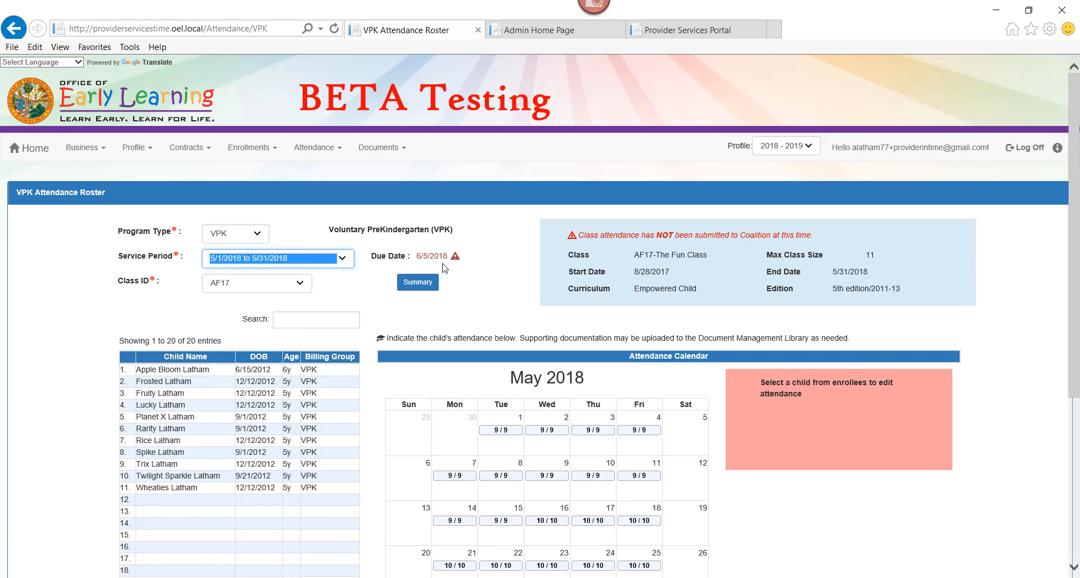
pyautogui.click(255, 290)
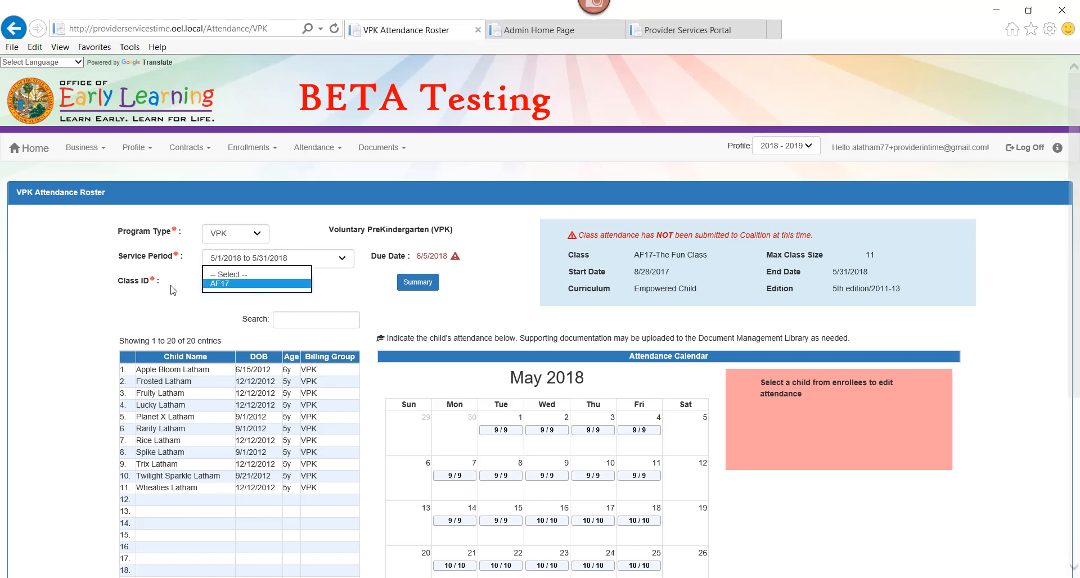
pyautogui.click(254, 290)
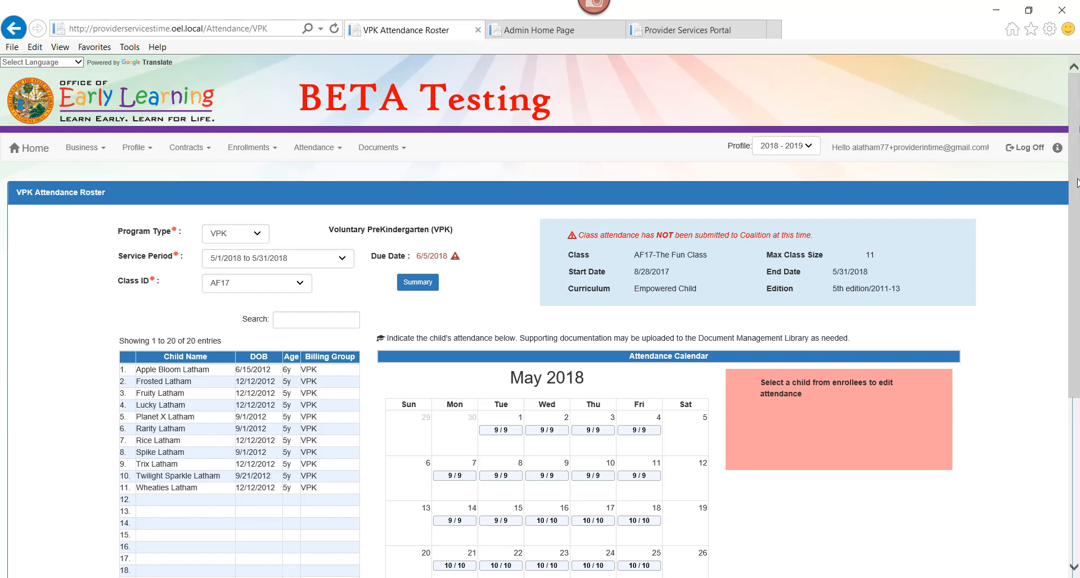
# Select the first child in the roster and switch May 8 to absent and back to present.
pyautogui.moveTo(1076, 183); pyautogui.dragTo(1074, 264)
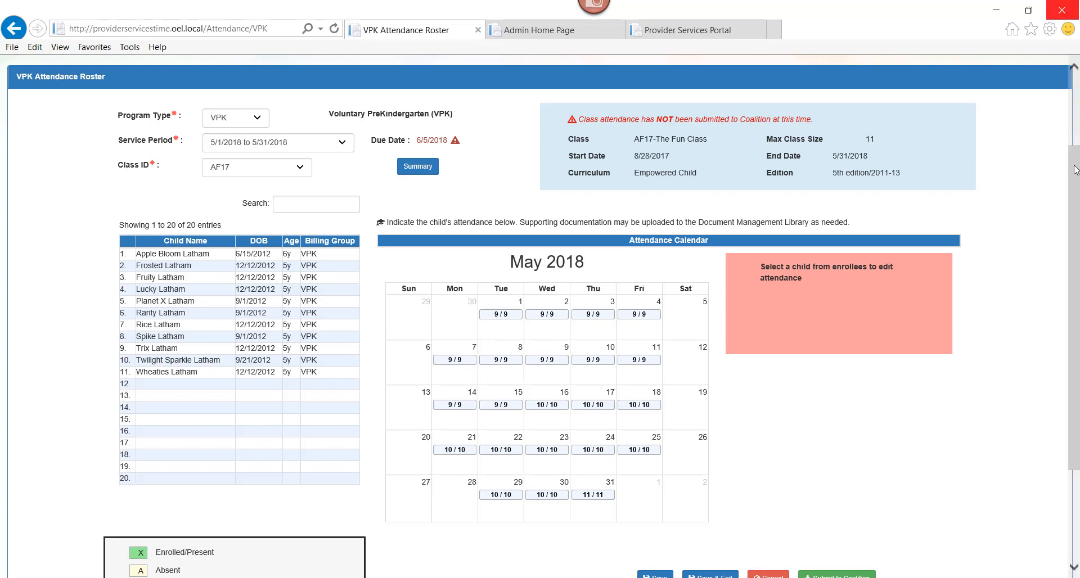
pyautogui.moveTo(1075, 169); pyautogui.dragTo(1075, 224)
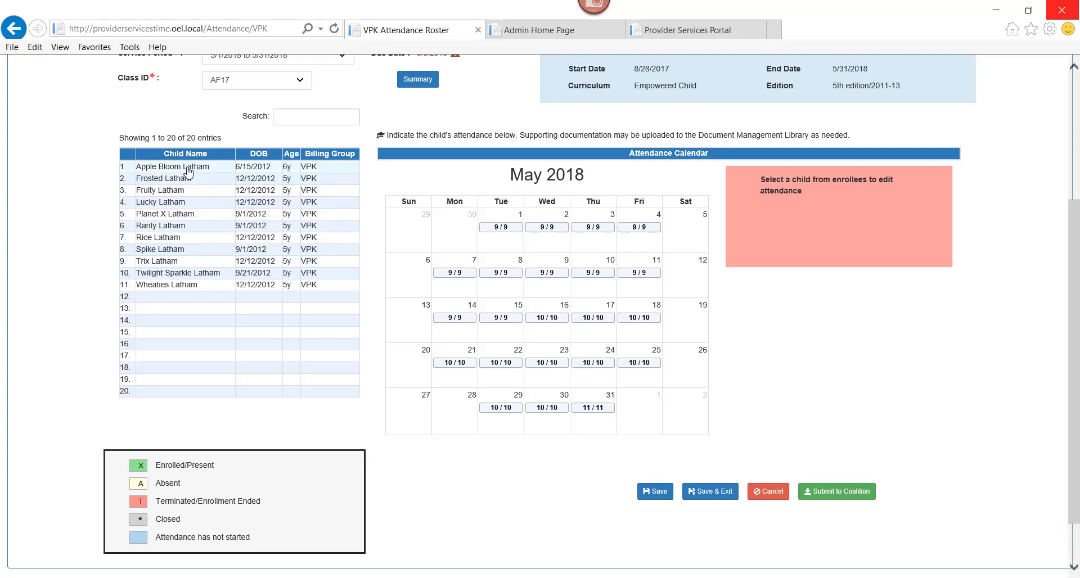
pyautogui.click(187, 169)
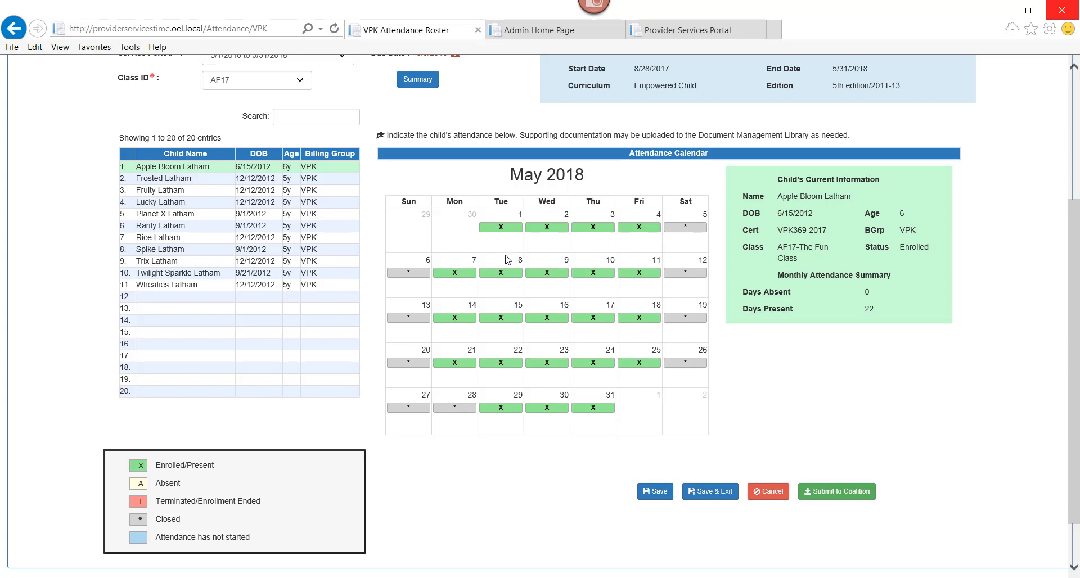
pyautogui.click(506, 273)
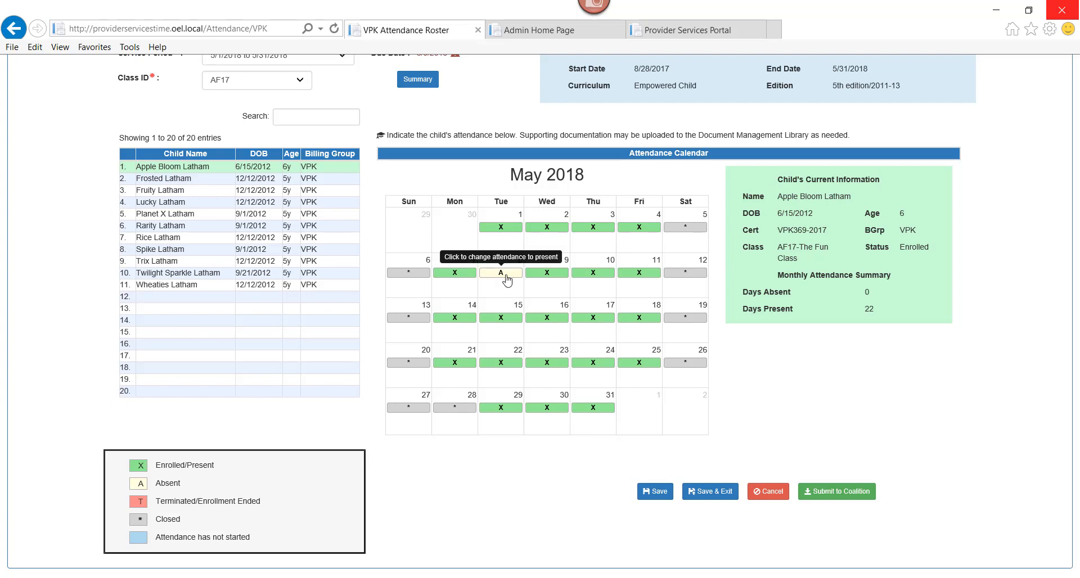
pyautogui.click(507, 278)
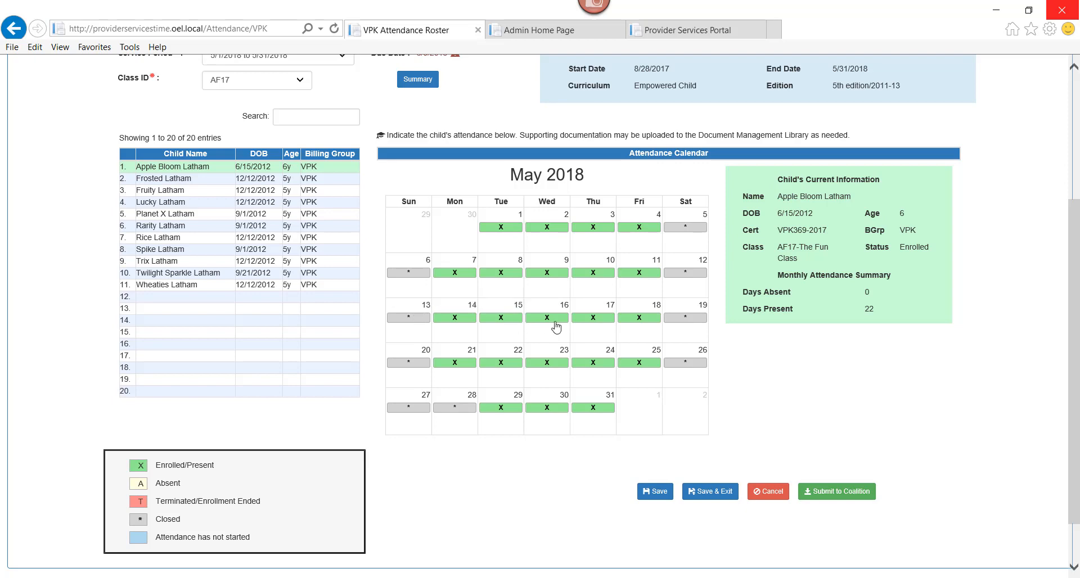
# Mark the first child absent on May 9 and May 16, and save the attendance changes.
pyautogui.click(548, 275)
pyautogui.click(550, 319)
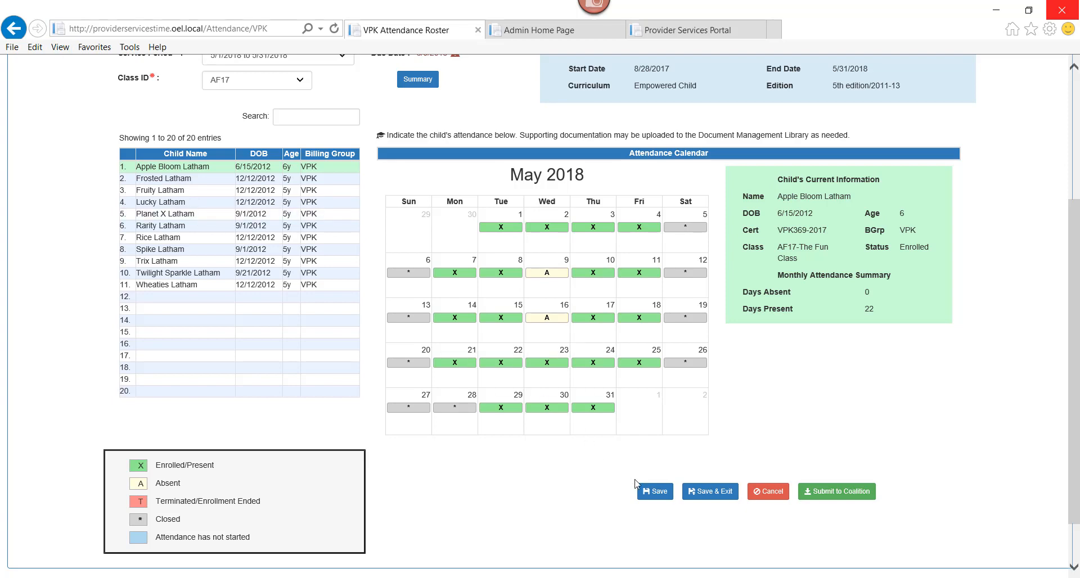
pyautogui.click(648, 495)
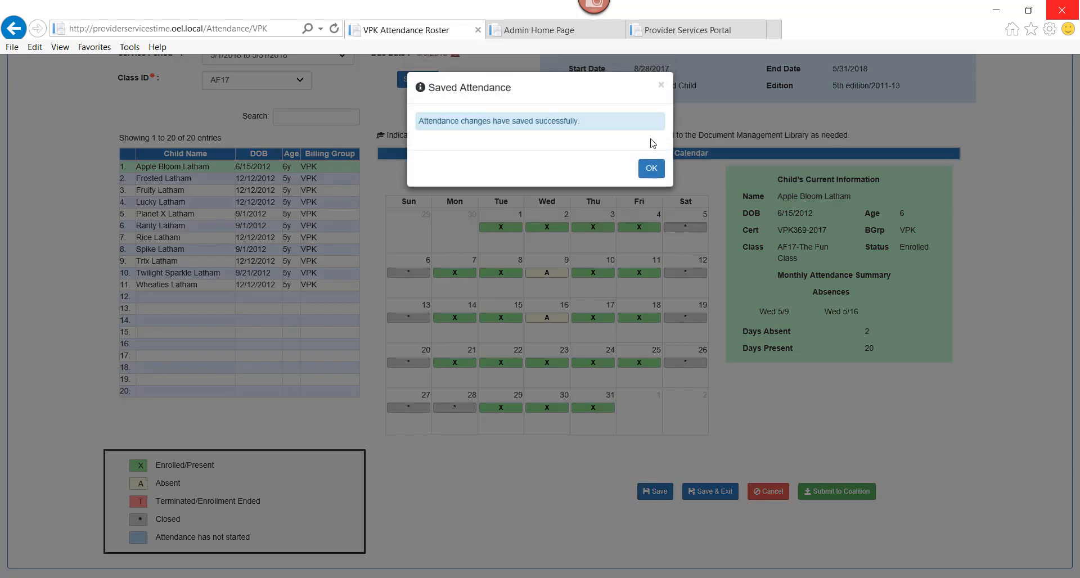
pyautogui.click(652, 169)
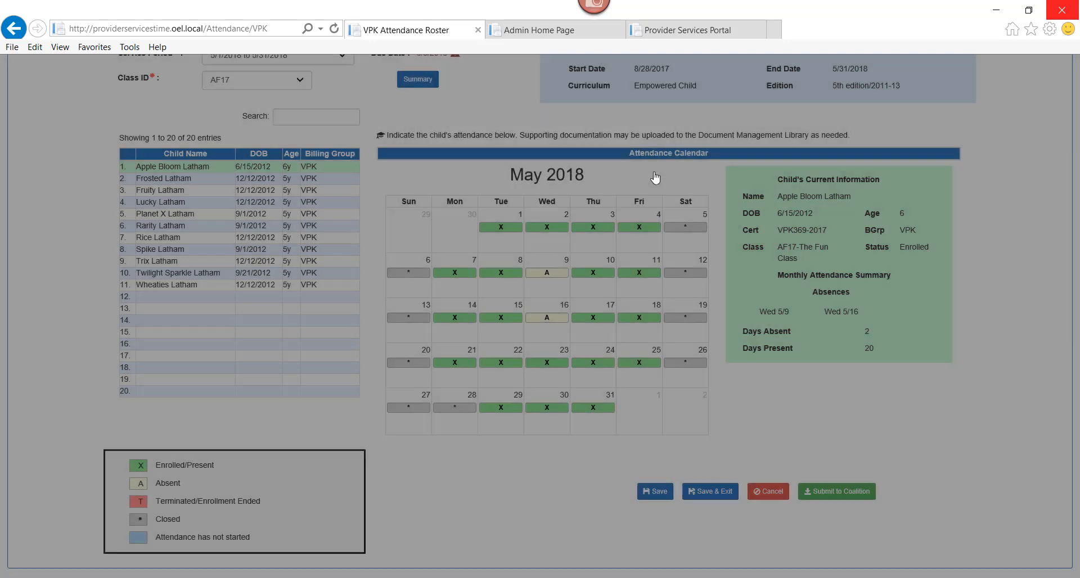
# Mark the second child in the roster absent on May 7, 14 and 21, and save the attendance.
pyautogui.click(197, 179)
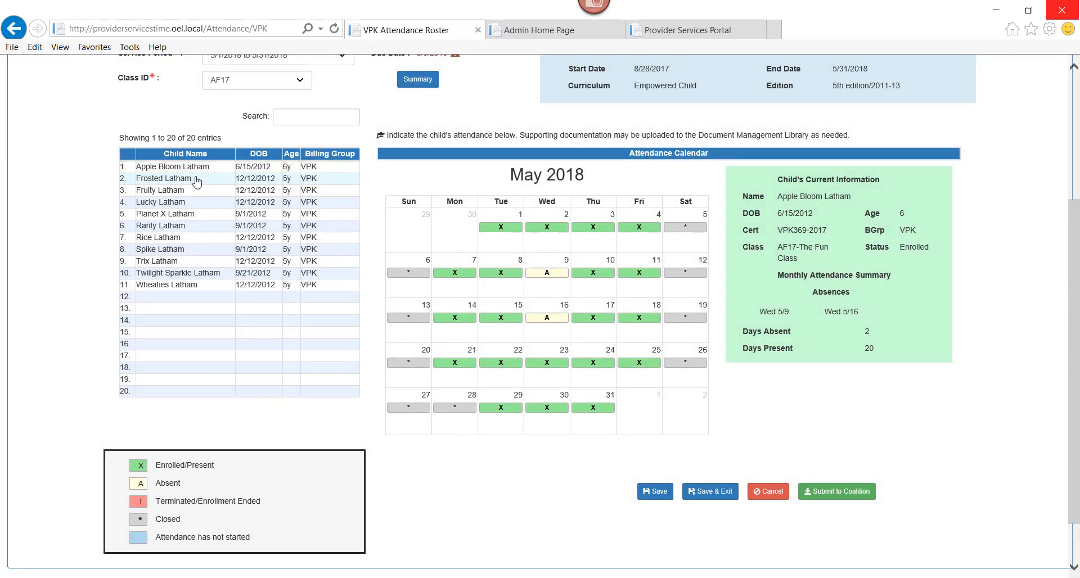
pyautogui.click(461, 274)
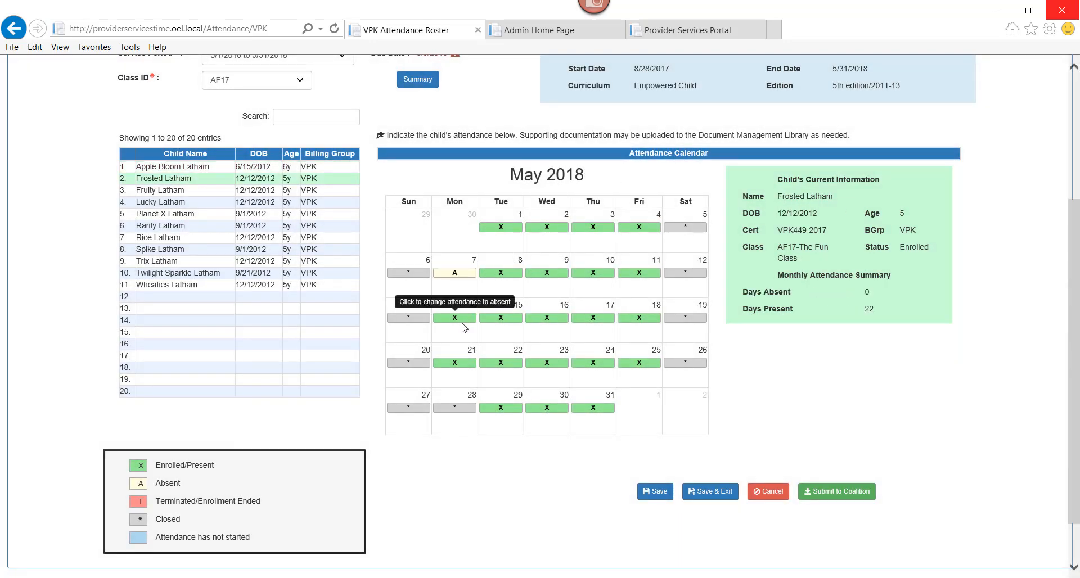
pyautogui.click(458, 318)
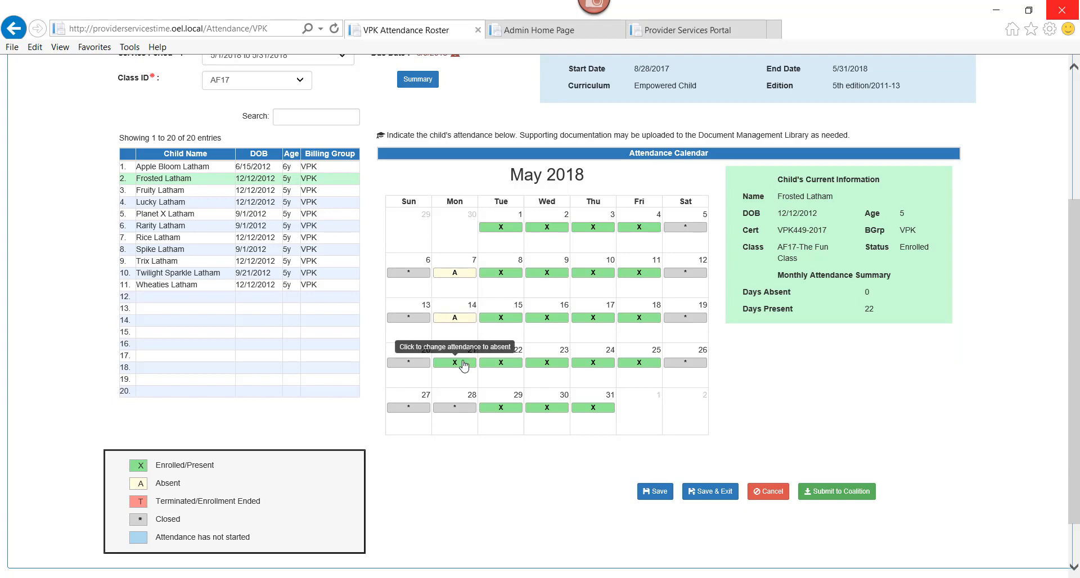
pyautogui.click(464, 361)
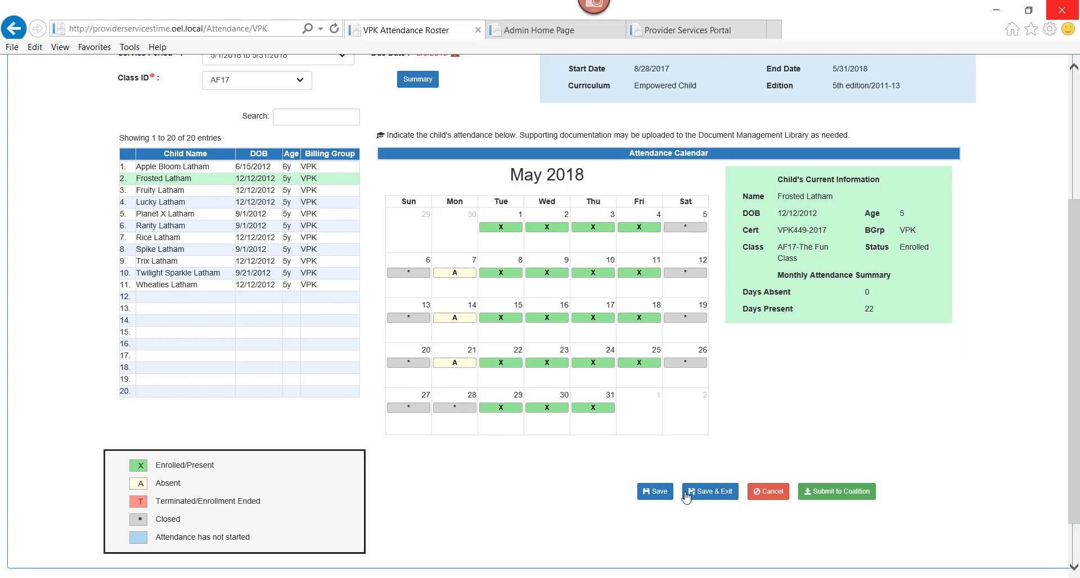
pyautogui.click(659, 493)
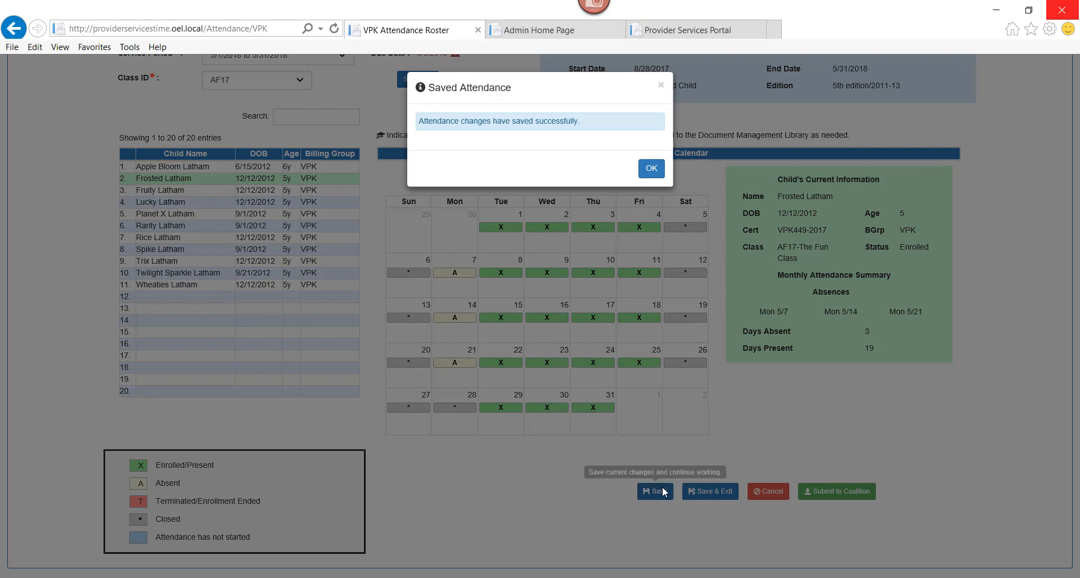
pyautogui.click(653, 169)
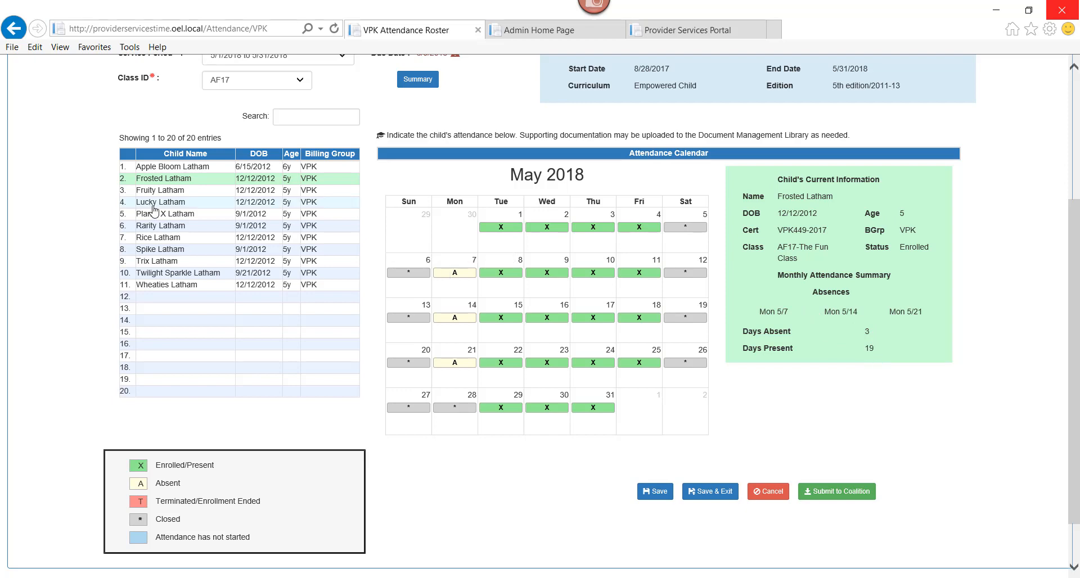
# Mark the fourth child in the roster absent on May 4, 11, 18 and 25, and save the attendance.
pyautogui.doubleClick(170, 190)
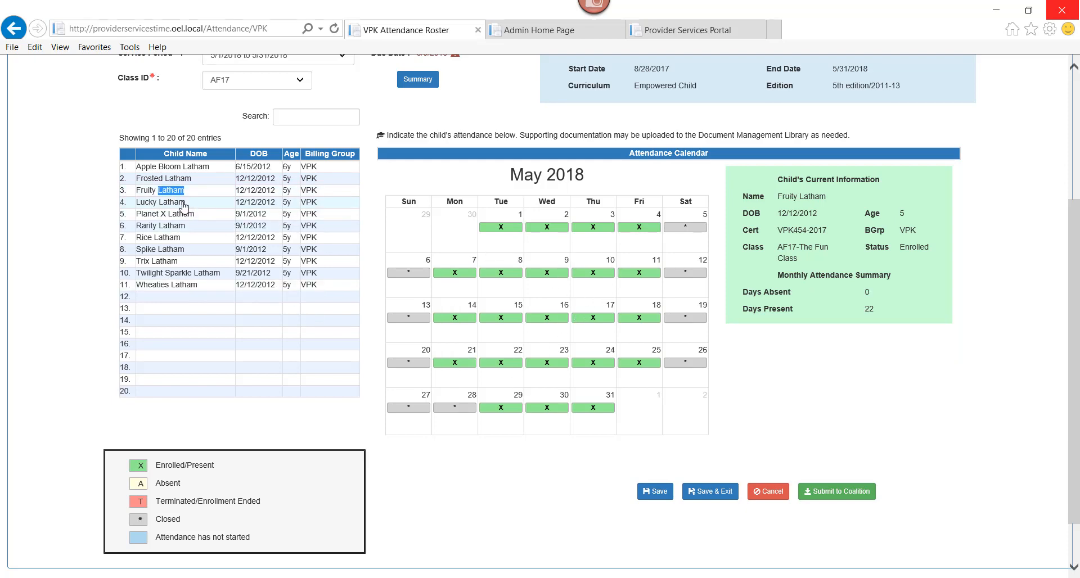
pyautogui.click(184, 205)
pyautogui.doubleClick(177, 203)
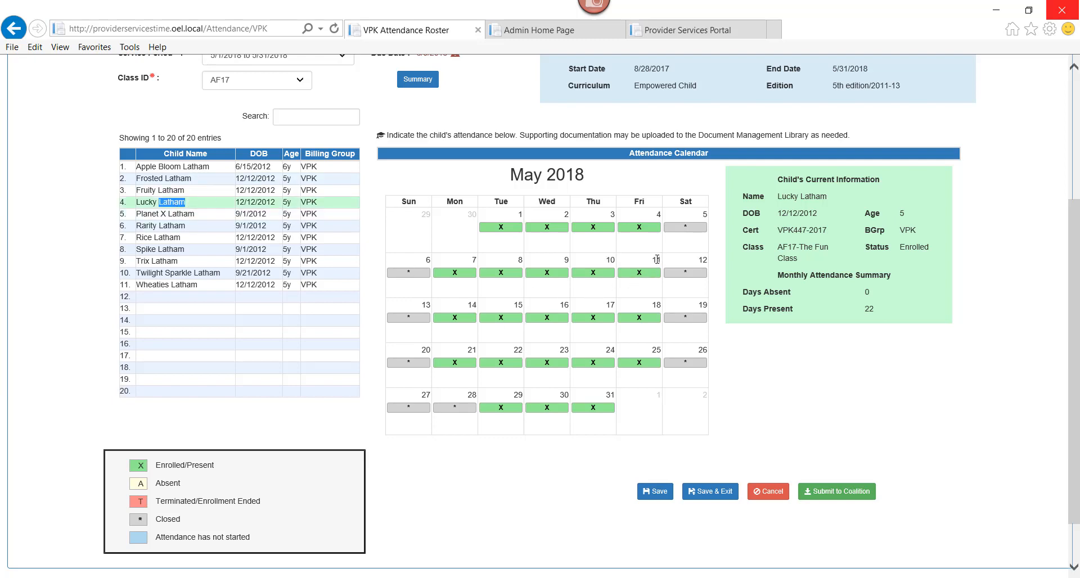
pyautogui.click(637, 228)
pyautogui.click(637, 273)
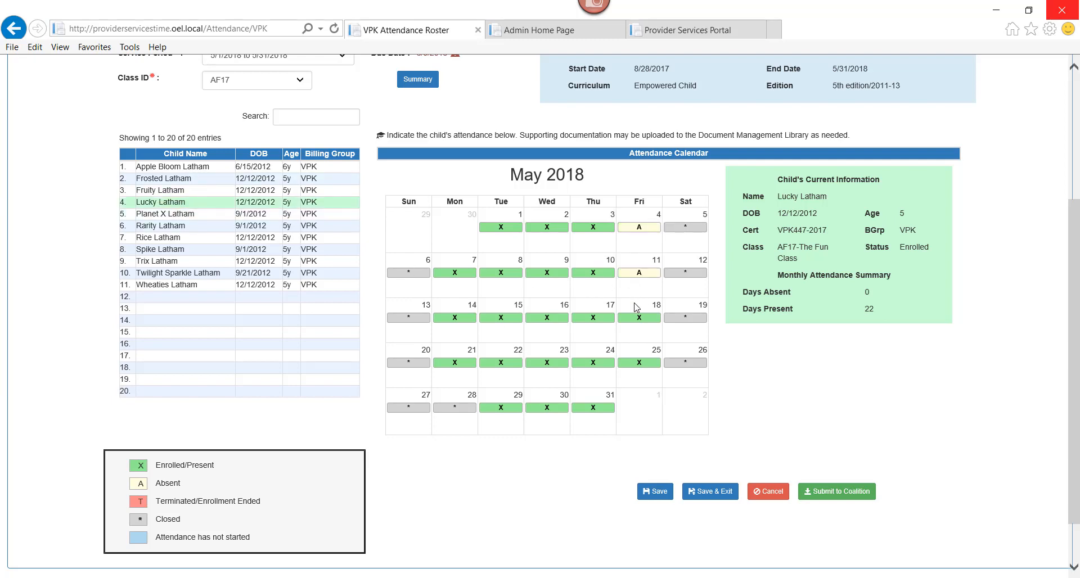
pyautogui.click(638, 318)
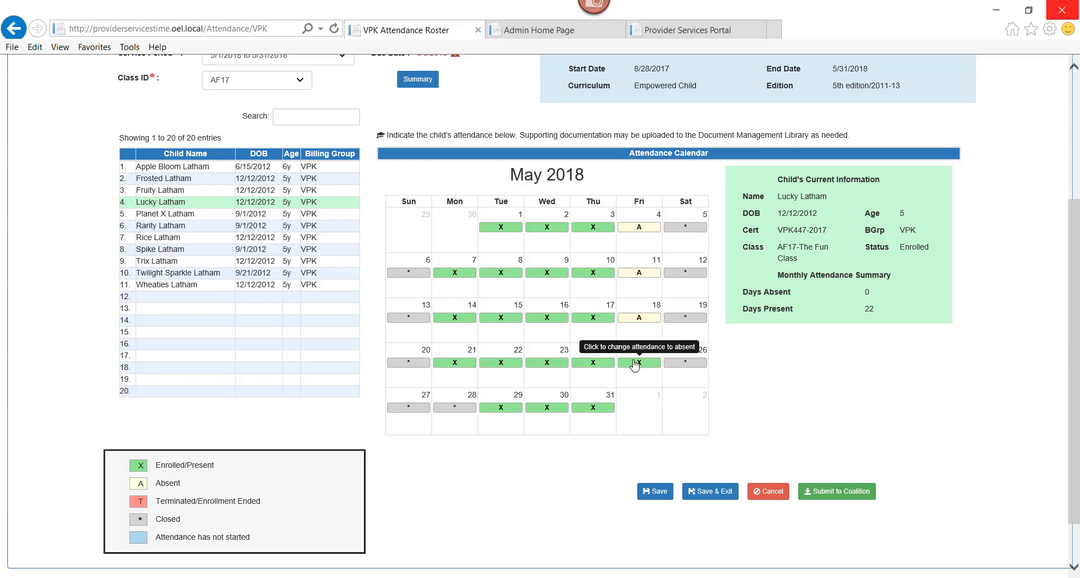
pyautogui.click(636, 363)
pyautogui.click(655, 492)
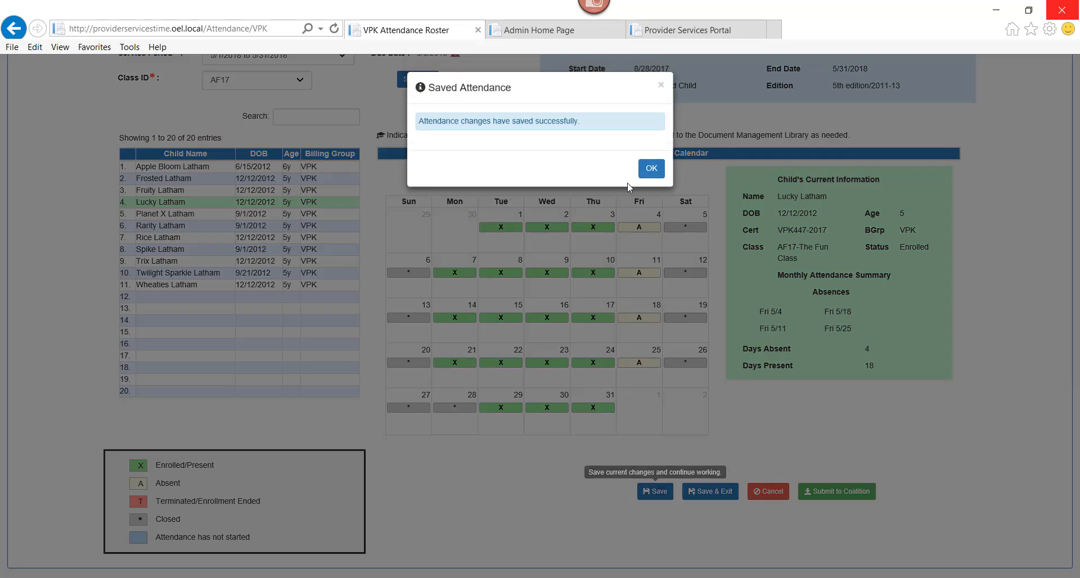
pyautogui.click(651, 168)
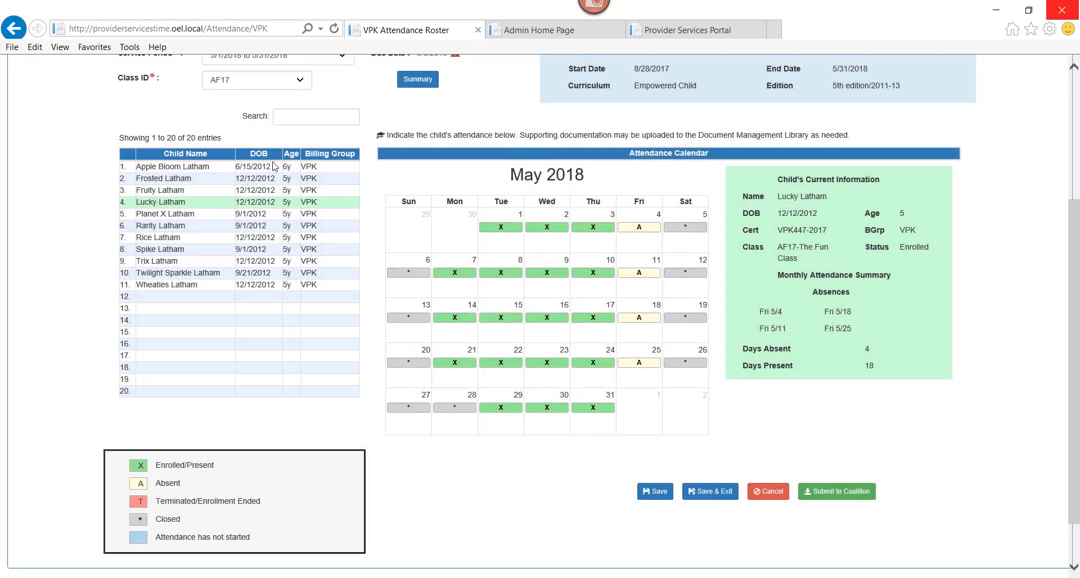
# Mark the sixth child in the roster absent on May 15 and May 4, and save the attendance.
pyautogui.click(198, 229)
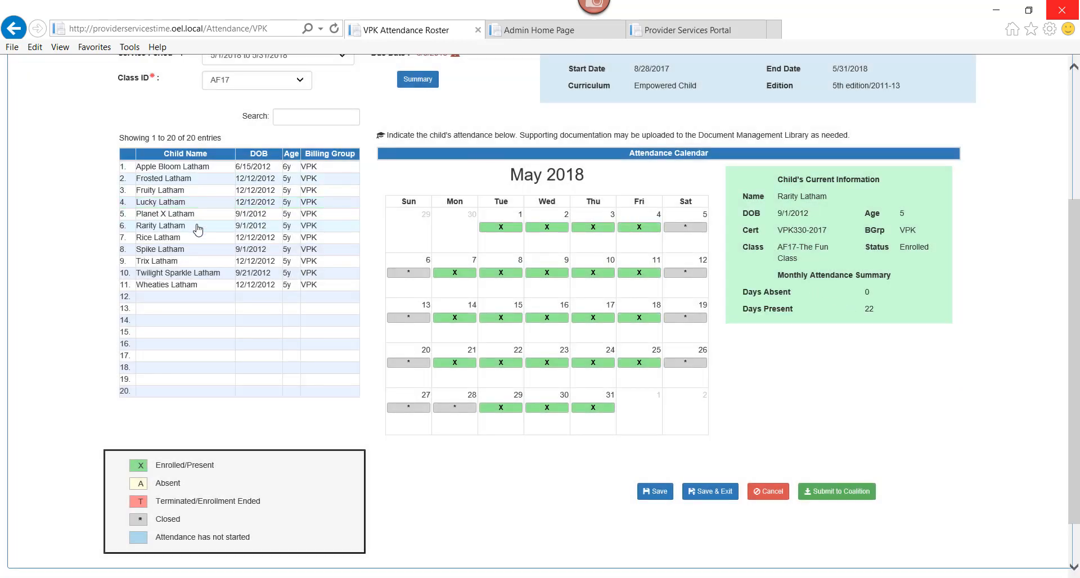
pyautogui.click(501, 318)
pyautogui.click(644, 228)
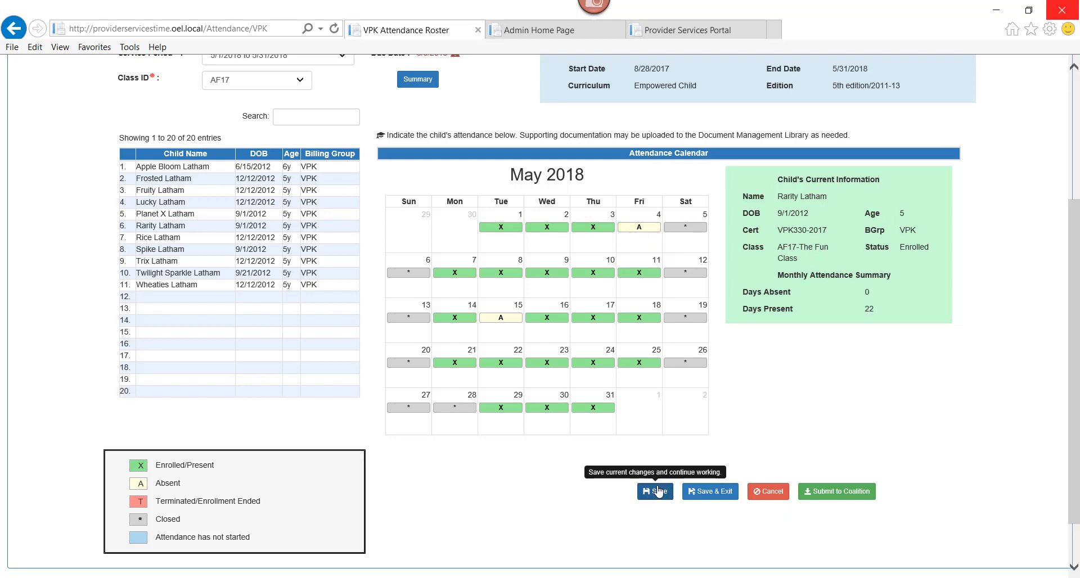
pyautogui.click(655, 491)
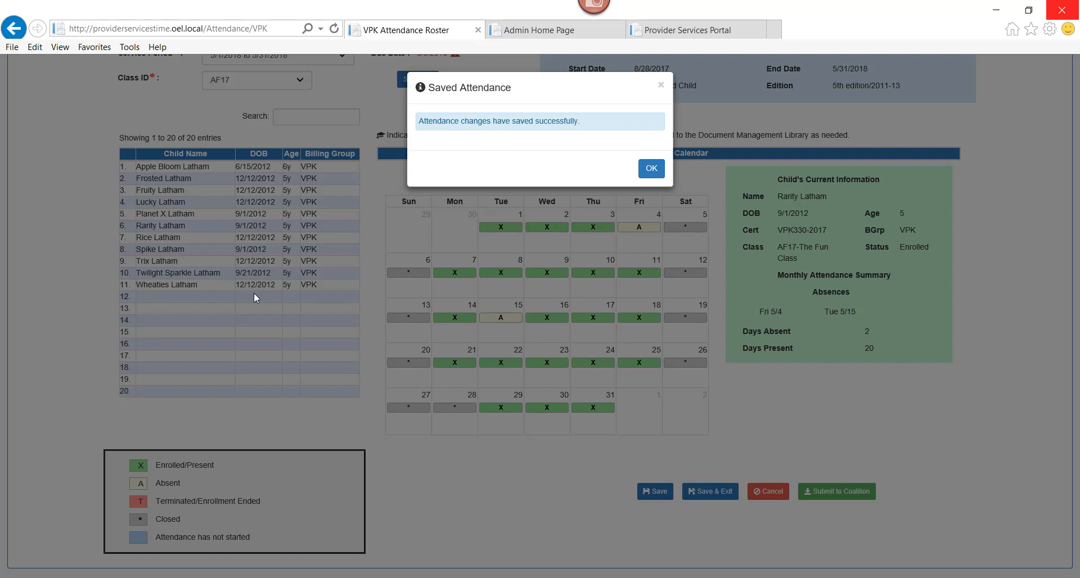
pyautogui.click(649, 169)
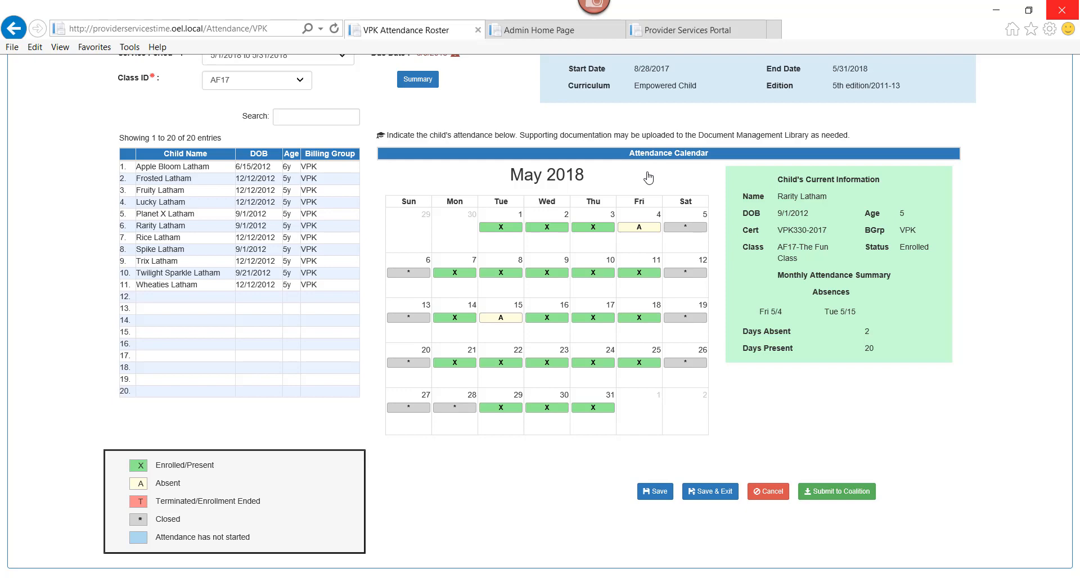
# Mark the ninth child in the roster absent on May 2, 10, 15 and 24, and save the attendance.
pyautogui.doubleClick(194, 251)
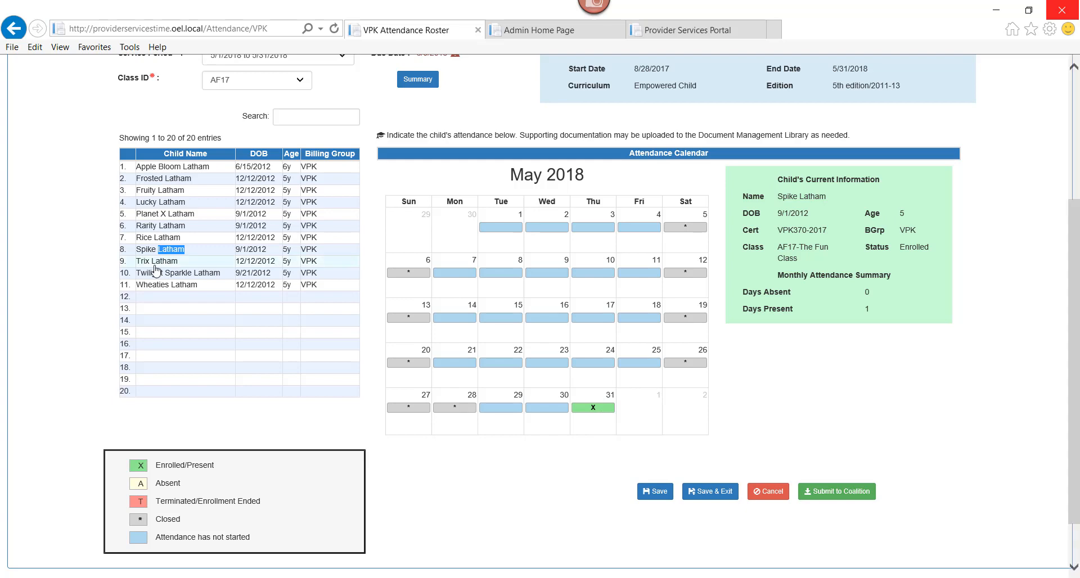
pyautogui.click(156, 262)
pyautogui.doubleClick(157, 262)
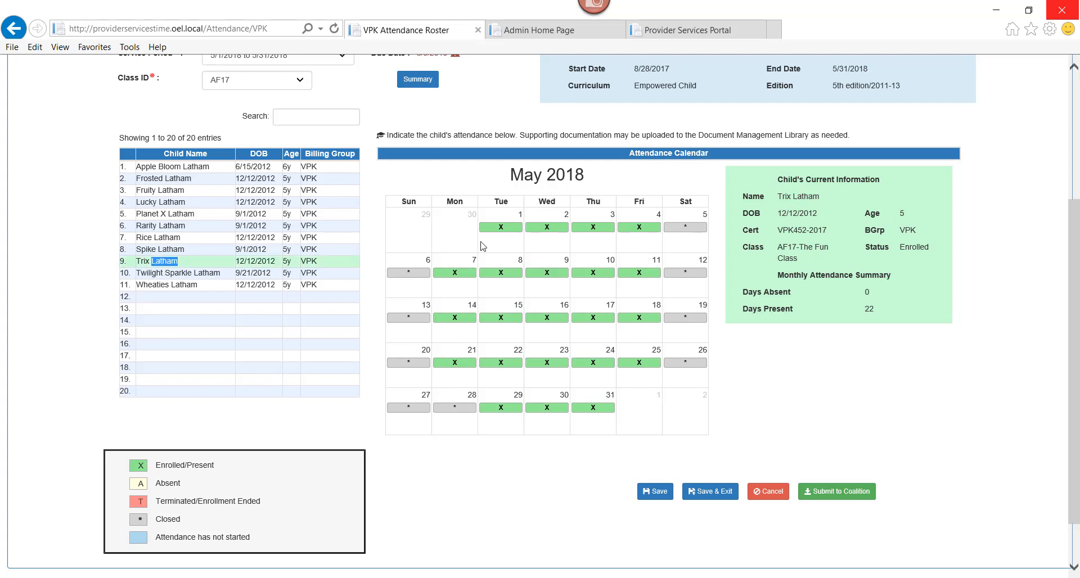
pyautogui.click(546, 227)
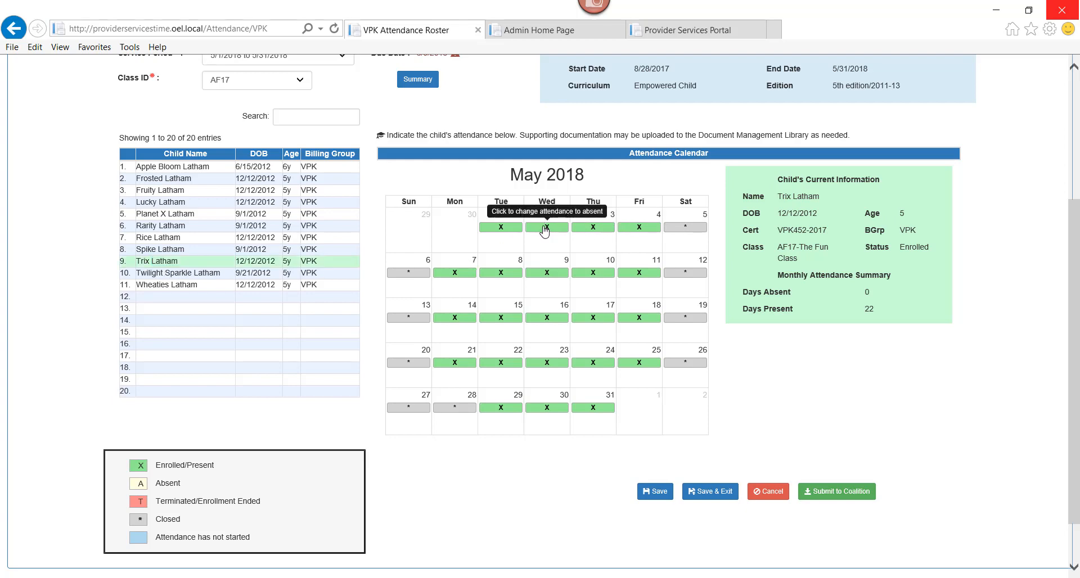
pyautogui.click(593, 274)
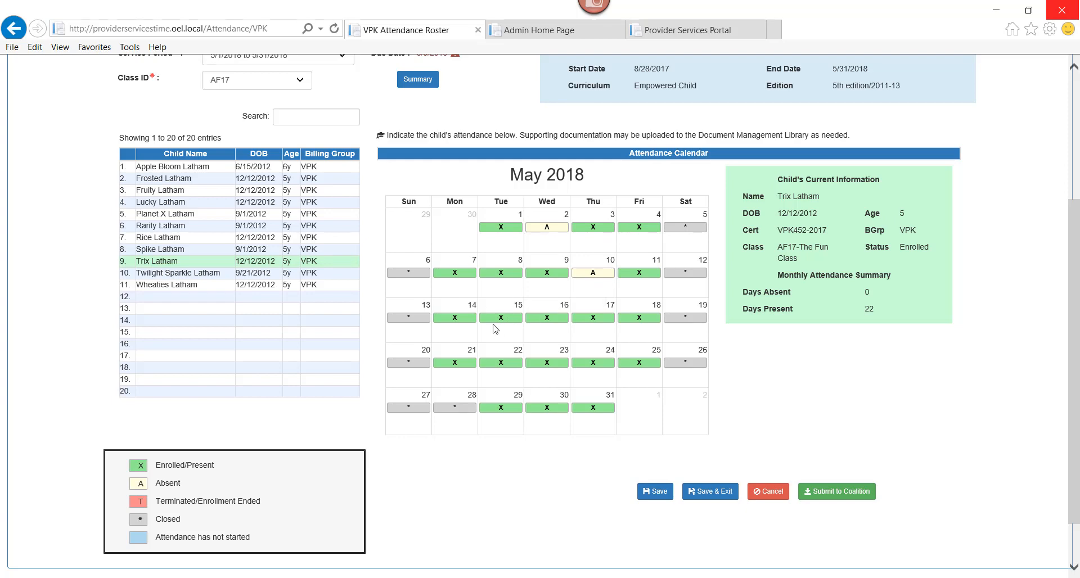
pyautogui.click(493, 320)
pyautogui.click(593, 363)
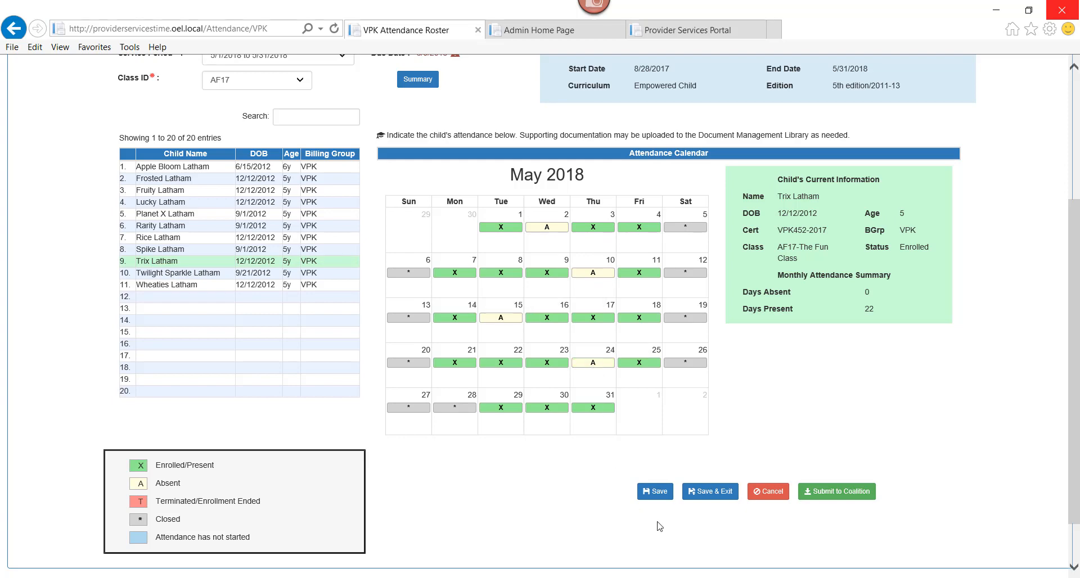
pyautogui.click(657, 492)
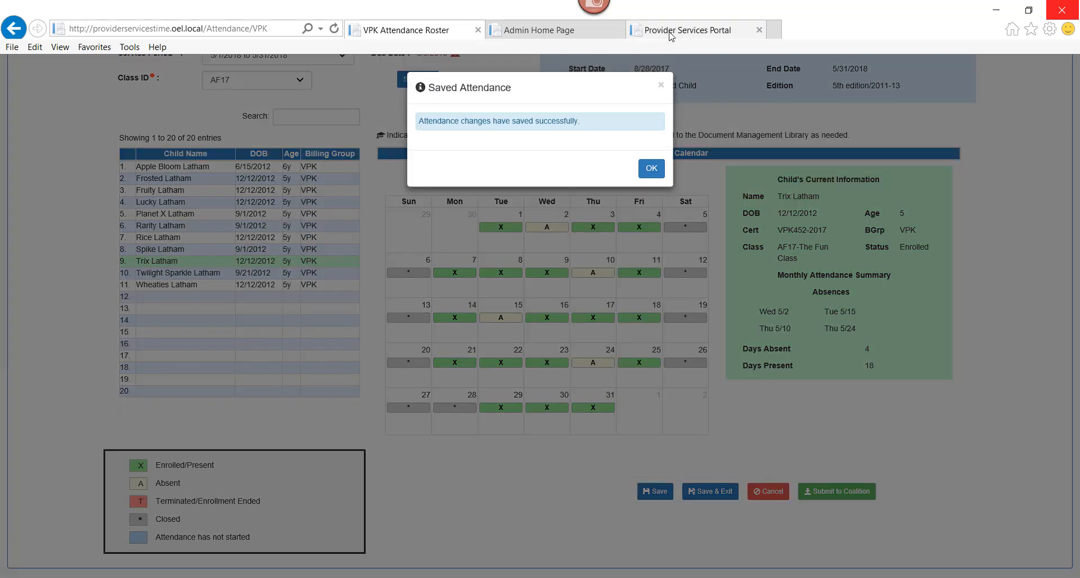
pyautogui.click(651, 169)
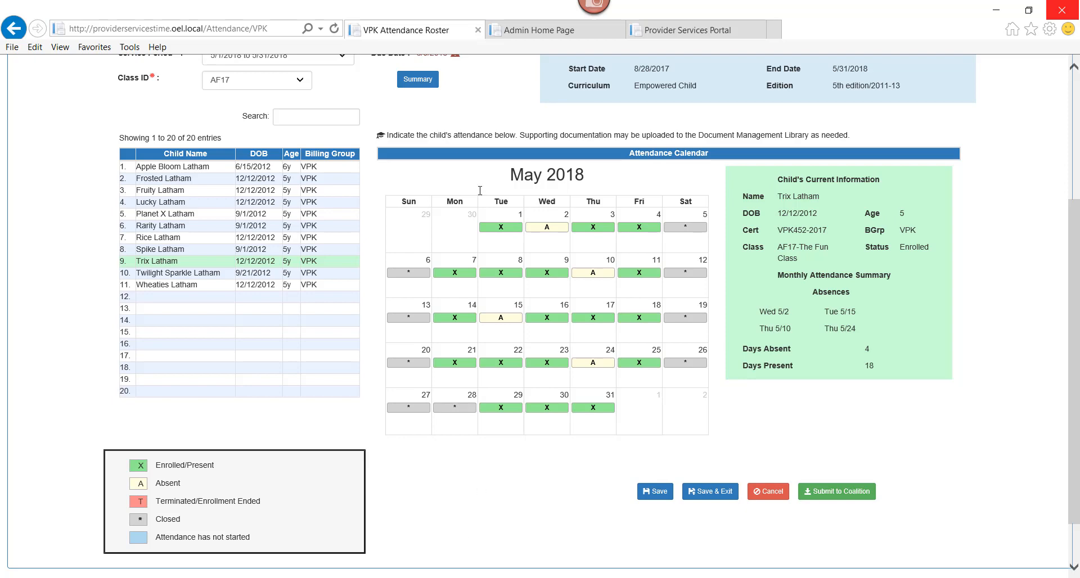
# Review the May 2018 summary attendance for class AF17 and close it.
pyautogui.click(417, 79)
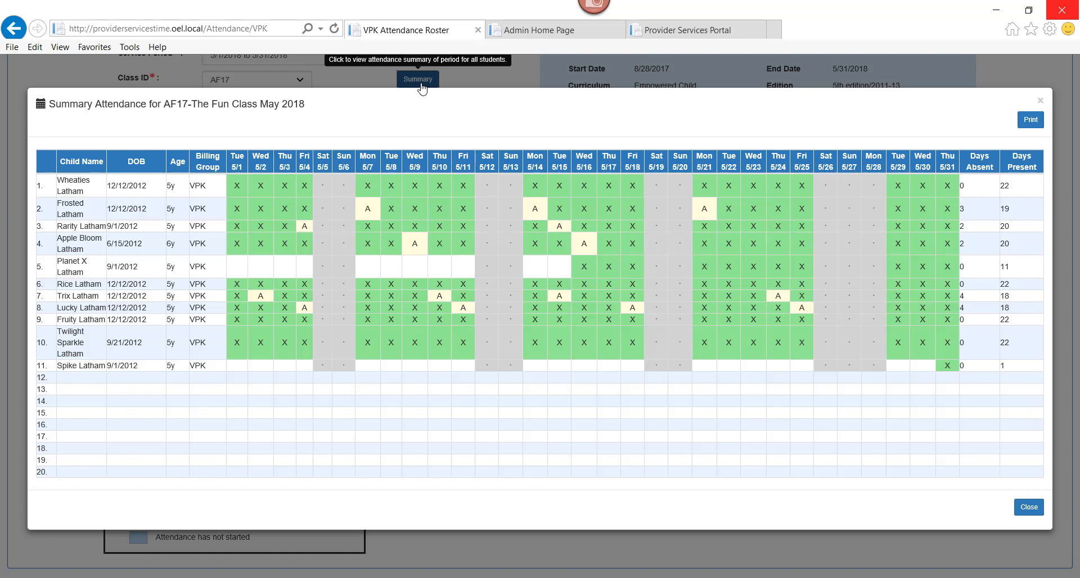
pyautogui.click(874, 186)
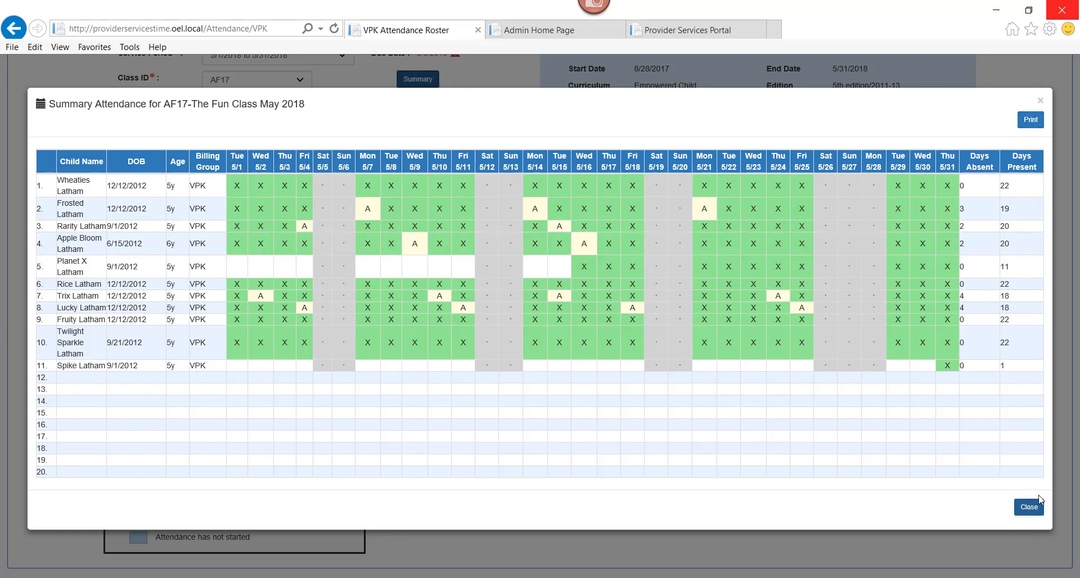
pyautogui.click(1028, 508)
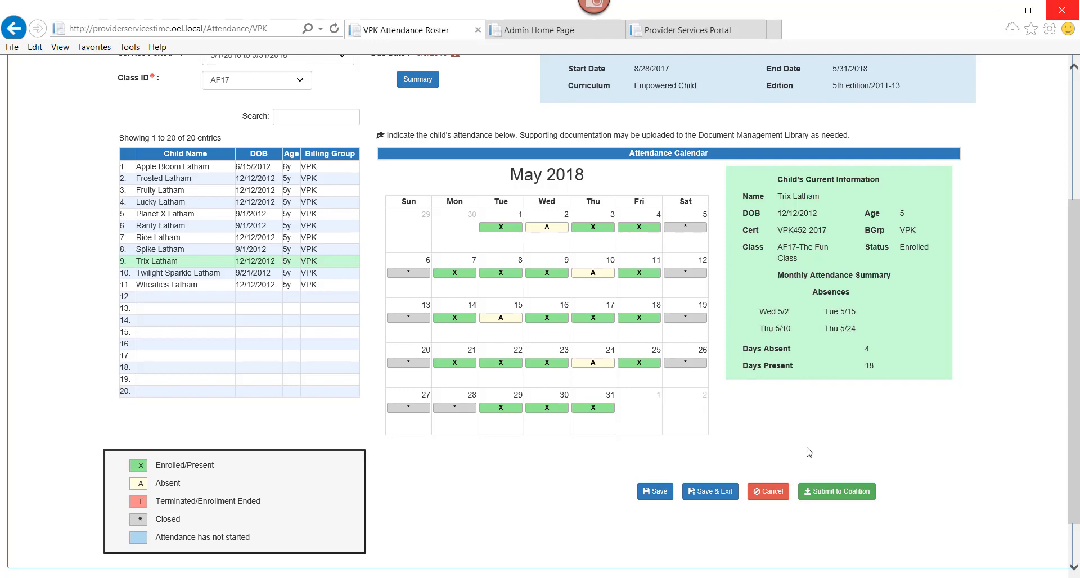
# Submit the May 2018 class attendance to the Coalition and accept the late-submission notice to continue to Sign and Certify.
pyautogui.moveTo(1075, 412); pyautogui.dragTo(1077, 352)
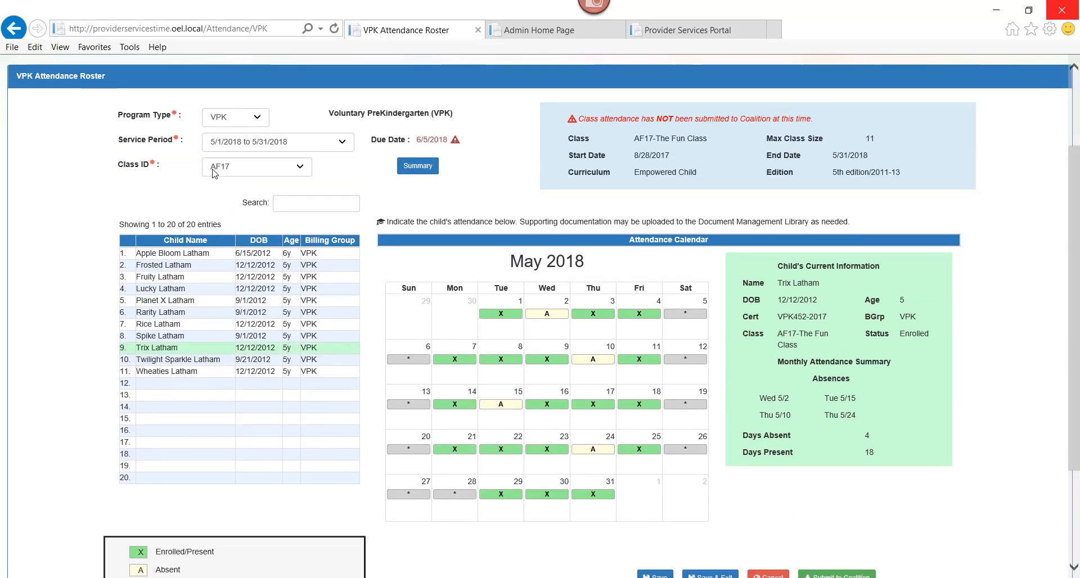
pyautogui.moveTo(1076, 371); pyautogui.dragTo(1011, 434)
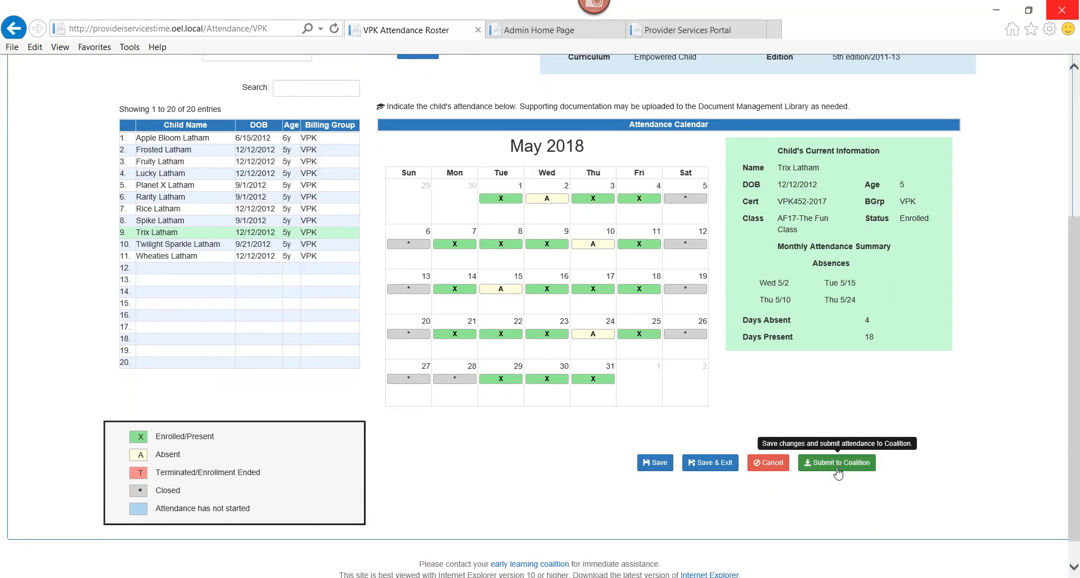
pyautogui.moveTo(1075, 501); pyautogui.dragTo(1076, 443)
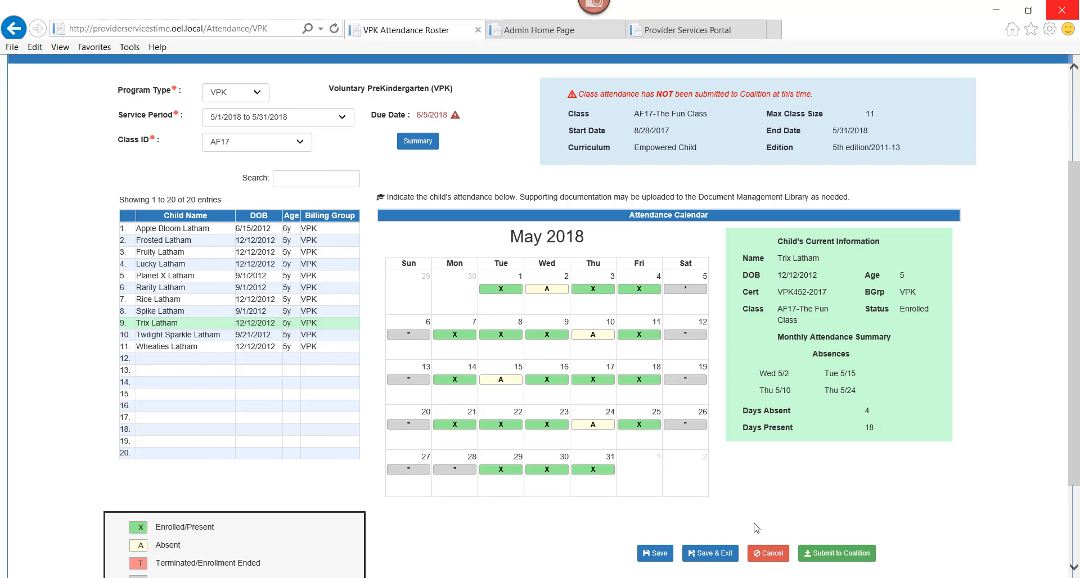
pyautogui.click(827, 554)
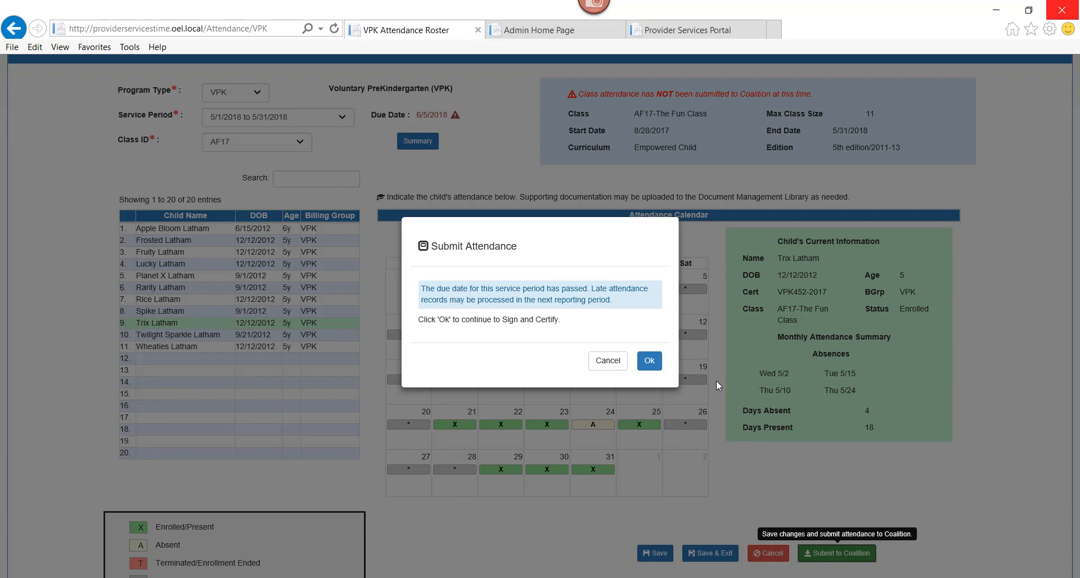
pyautogui.click(649, 363)
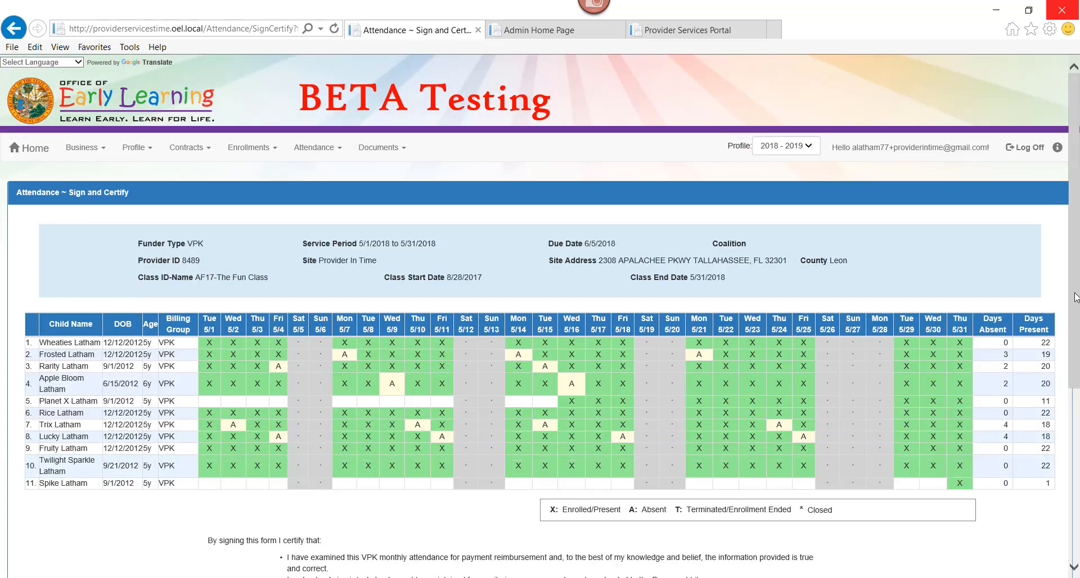
# Enter the signer's full name, certify by electronic signature, and submit the signed attendance form.
pyautogui.moveTo(1074, 302); pyautogui.dragTo(1075, 381)
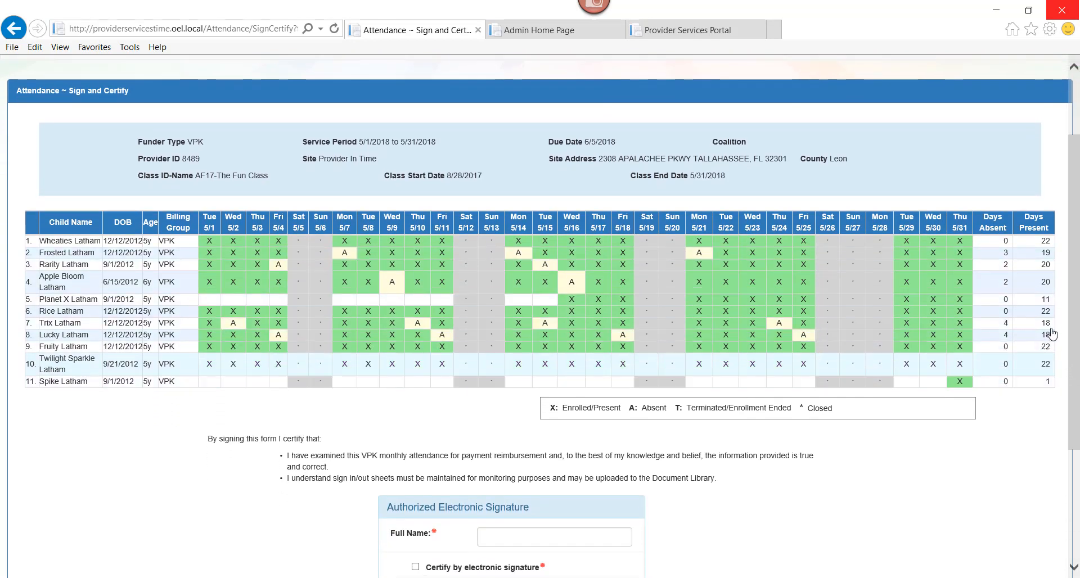
pyautogui.moveTo(1075, 433); pyautogui.dragTo(1075, 448)
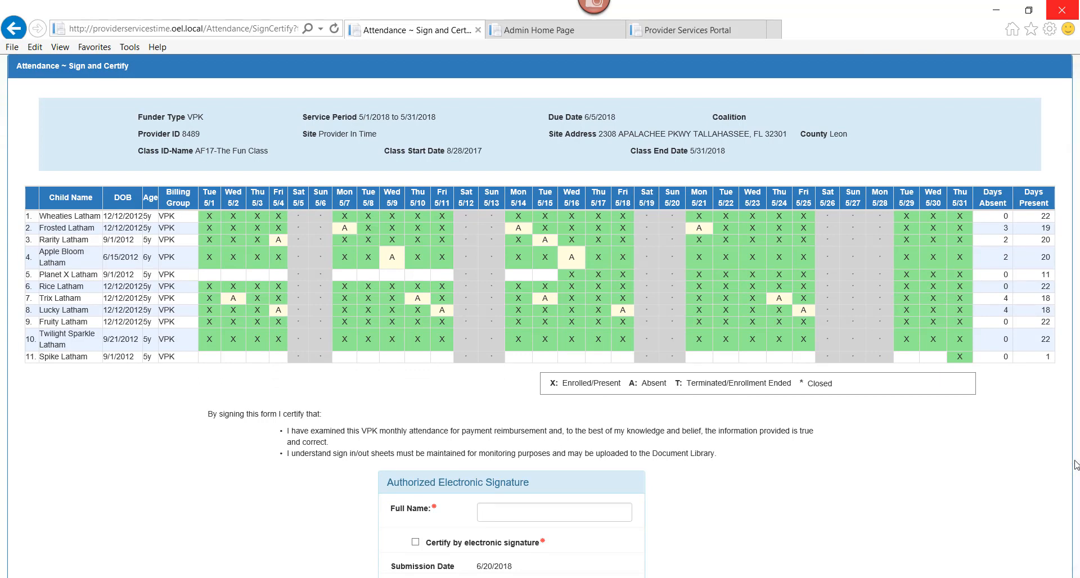
pyautogui.moveTo(1075, 444); pyautogui.dragTo(1075, 475)
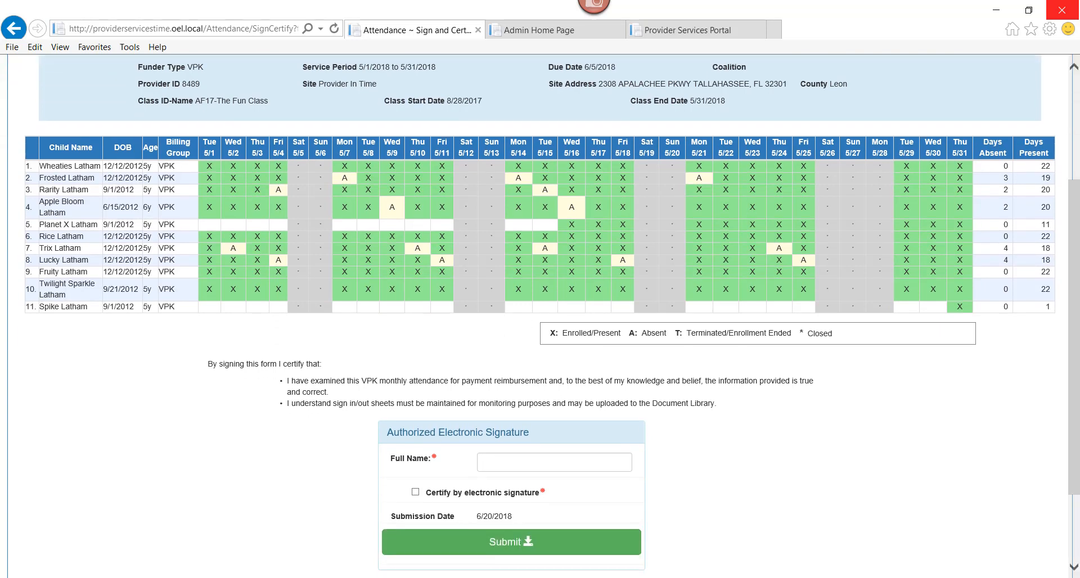
pyautogui.click(549, 458)
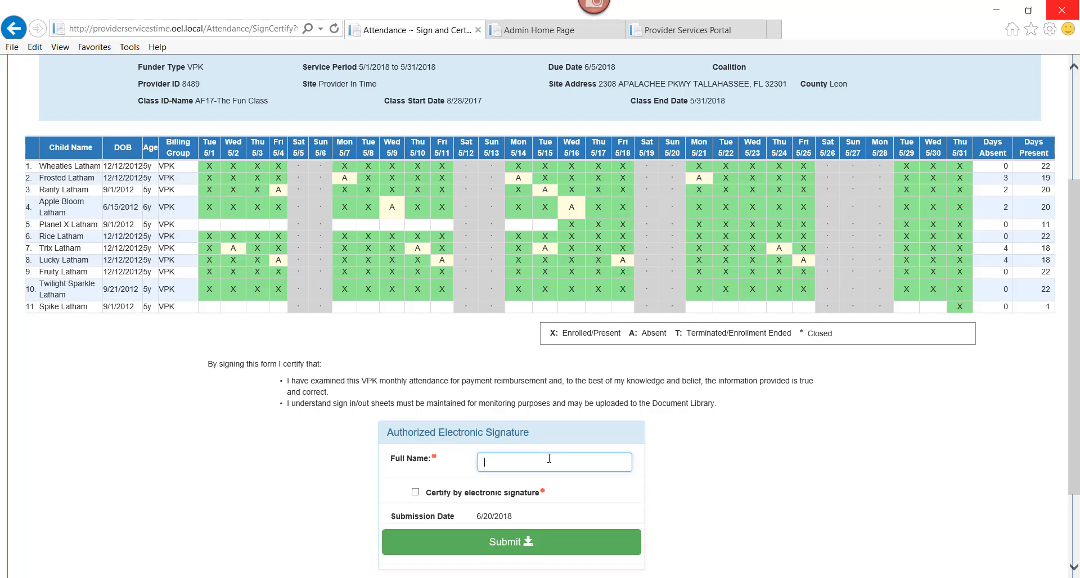
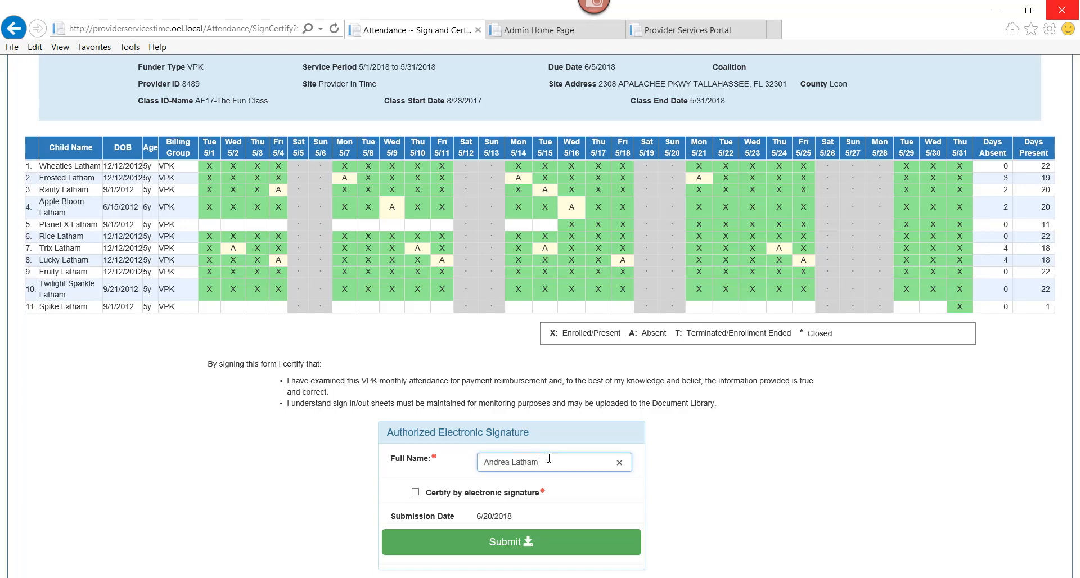
pyautogui.click(416, 492)
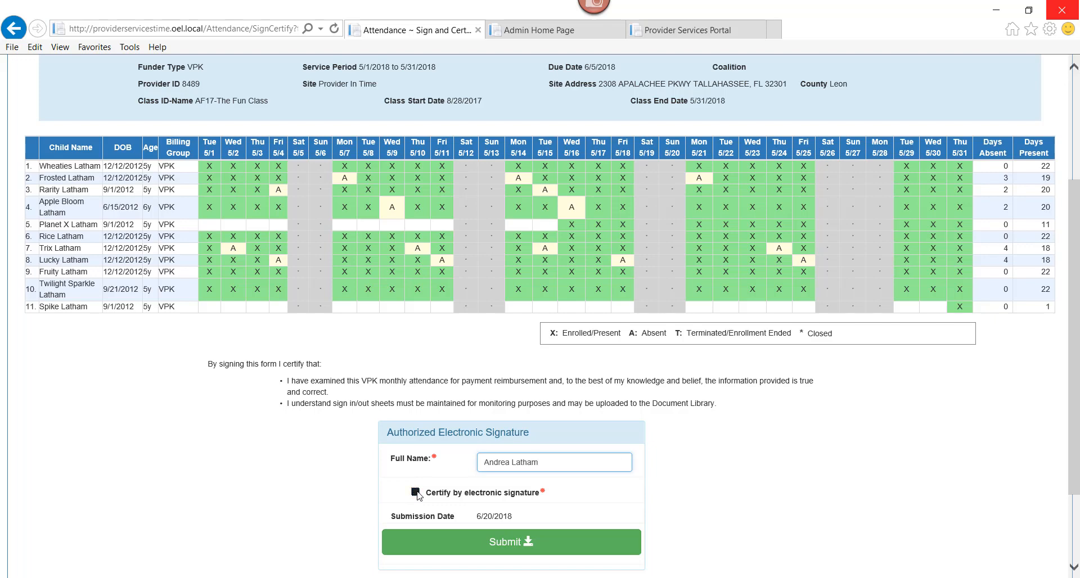
pyautogui.click(494, 542)
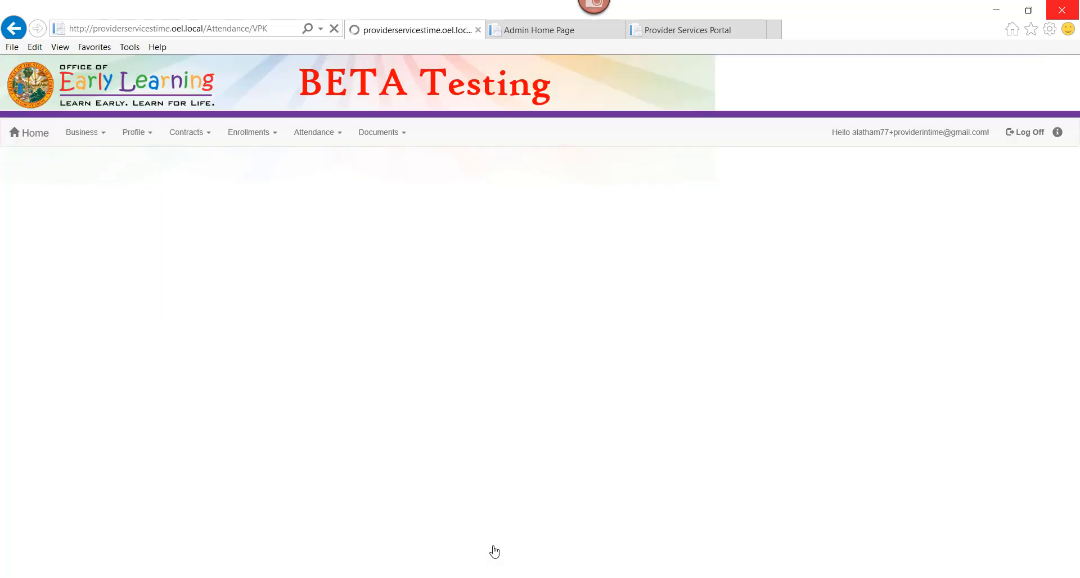
# Switch the VPK attendance roster to the service period 4/1/2018 to 4/30/2018.
pyautogui.scroll(-3, 494, 552)
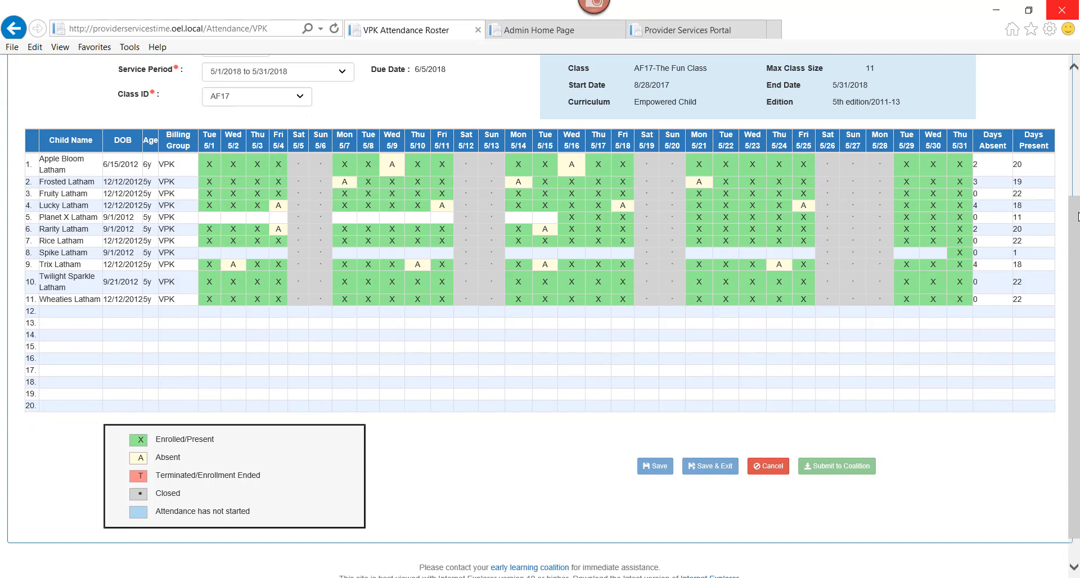
pyautogui.moveTo(1078, 217); pyautogui.dragTo(1075, 129)
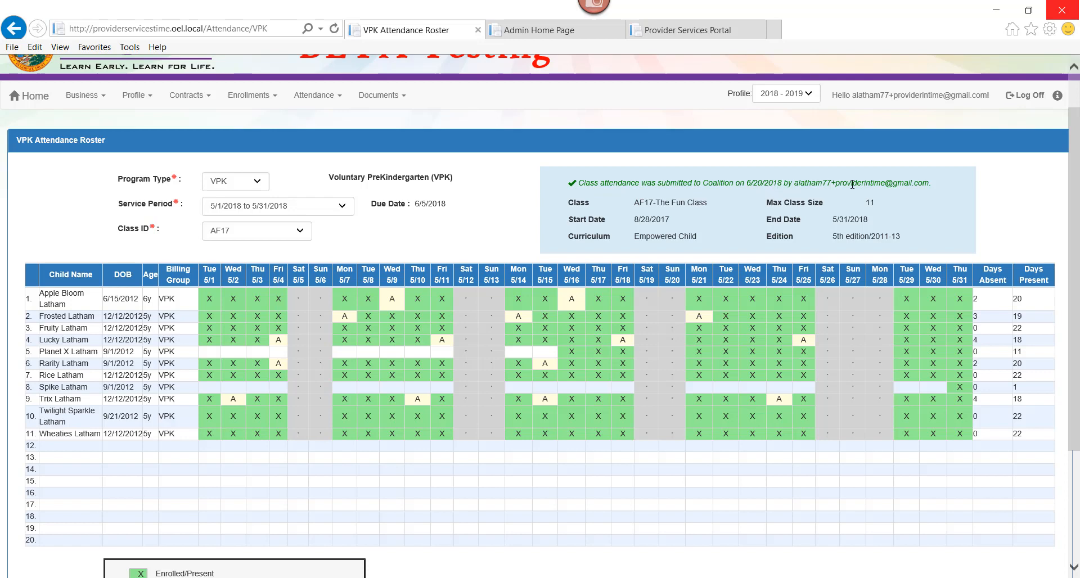
pyautogui.click(292, 208)
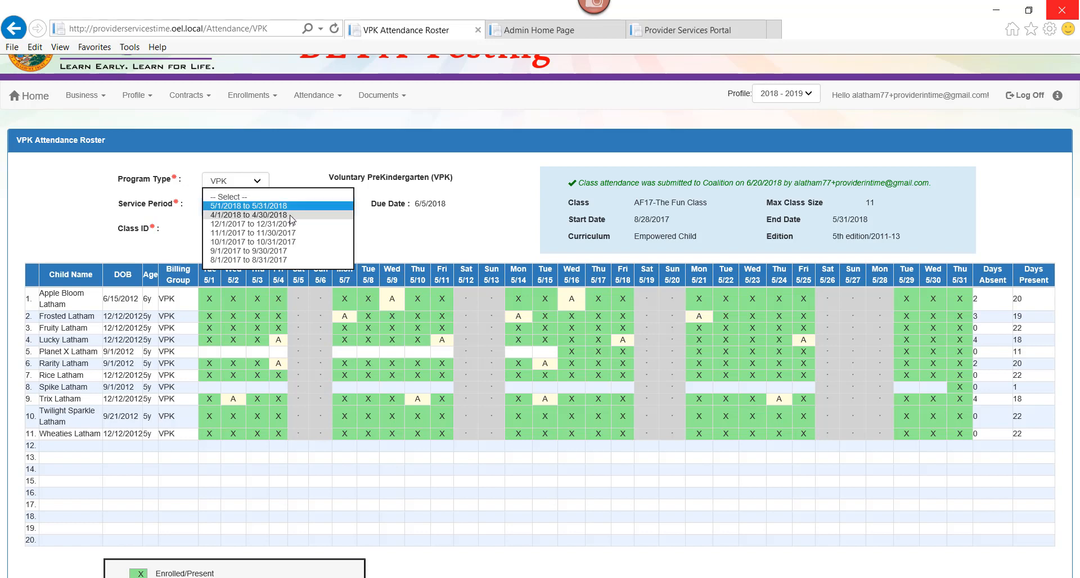
pyautogui.click(292, 216)
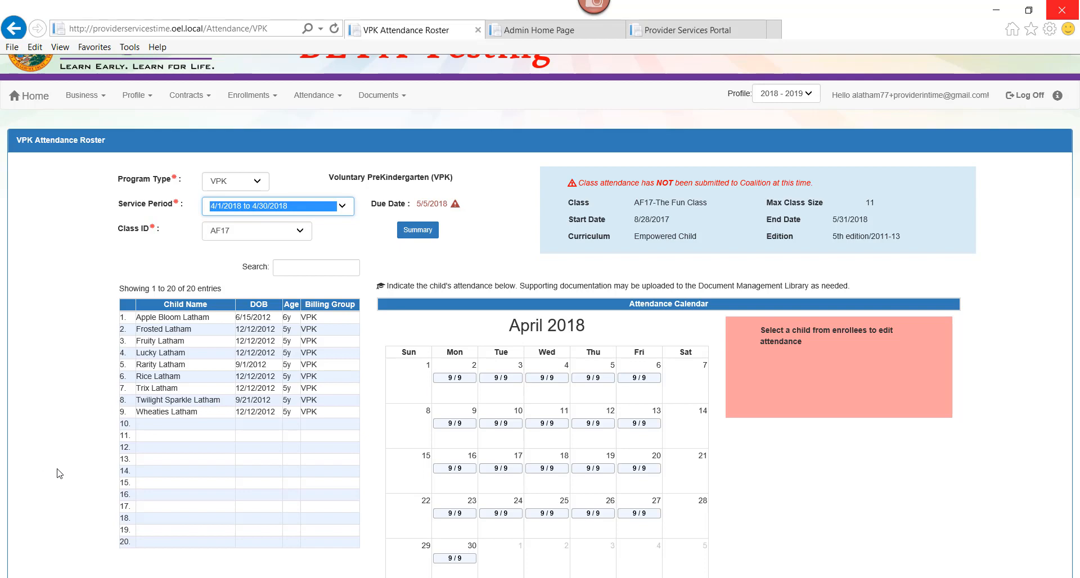
# Mark the second child in the roster absent on April 11 and 19, and save the attendance.
pyautogui.click(172, 330)
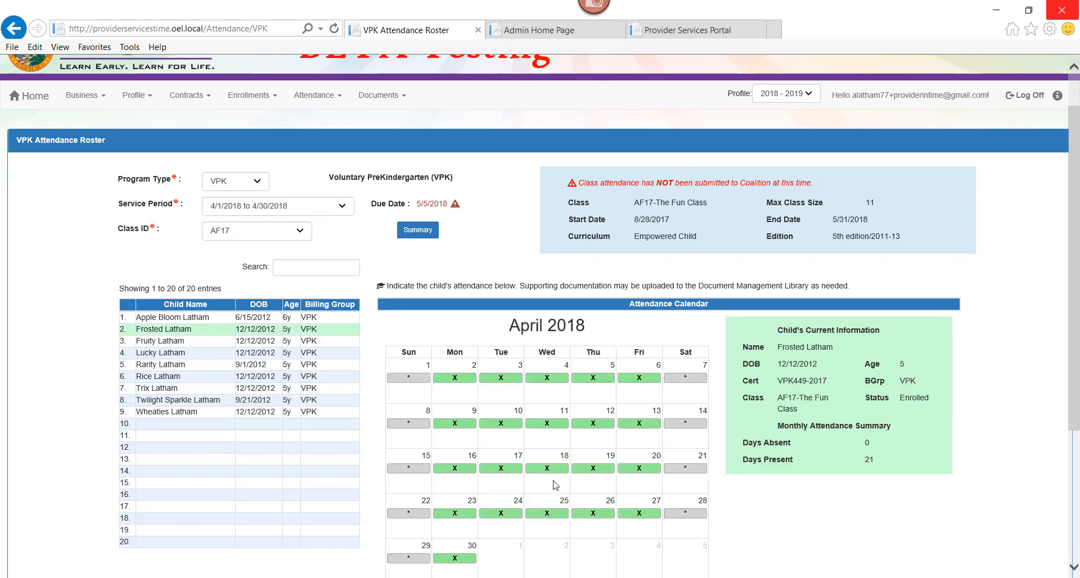
pyautogui.click(554, 424)
pyautogui.click(595, 470)
pyautogui.scroll(-4, 596, 450)
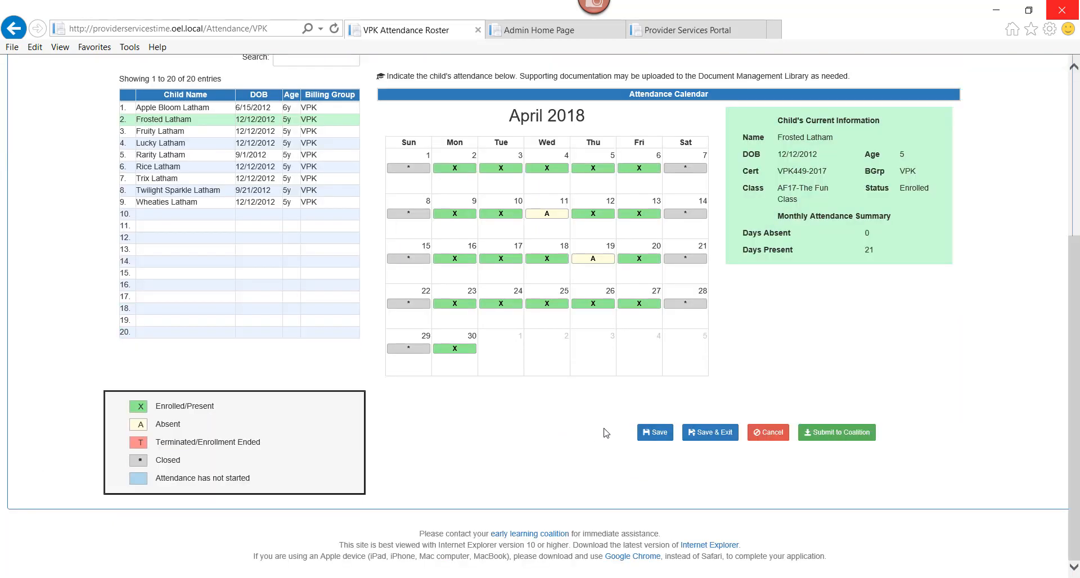
pyautogui.click(655, 432)
# Mark the sixth child in the roster absent on April 9 and 19, and save the attendance changes.
pyautogui.moveTo(136, 207); pyautogui.dragTo(150, 211)
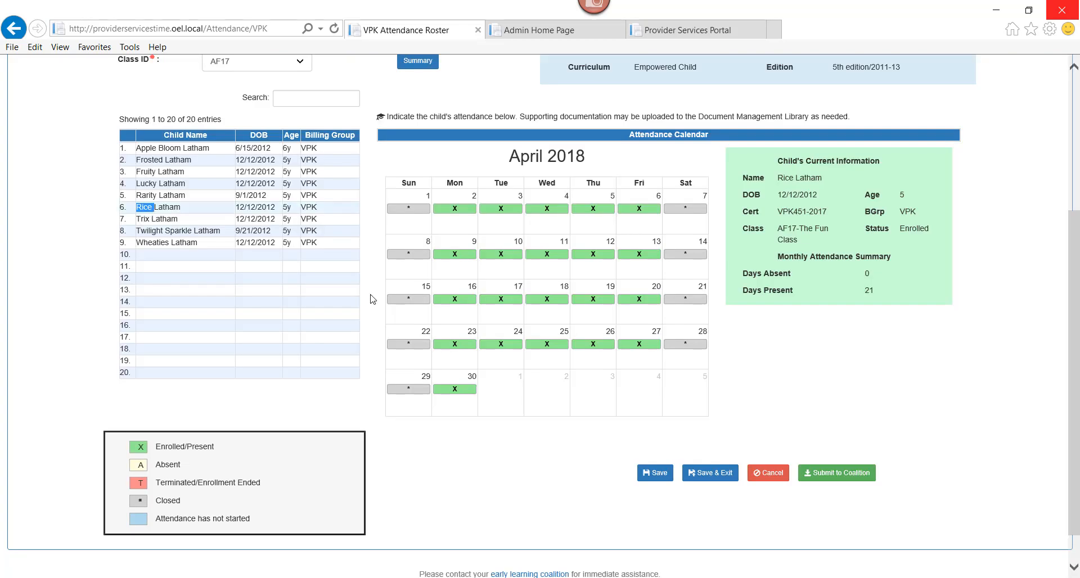
pyautogui.click(468, 255)
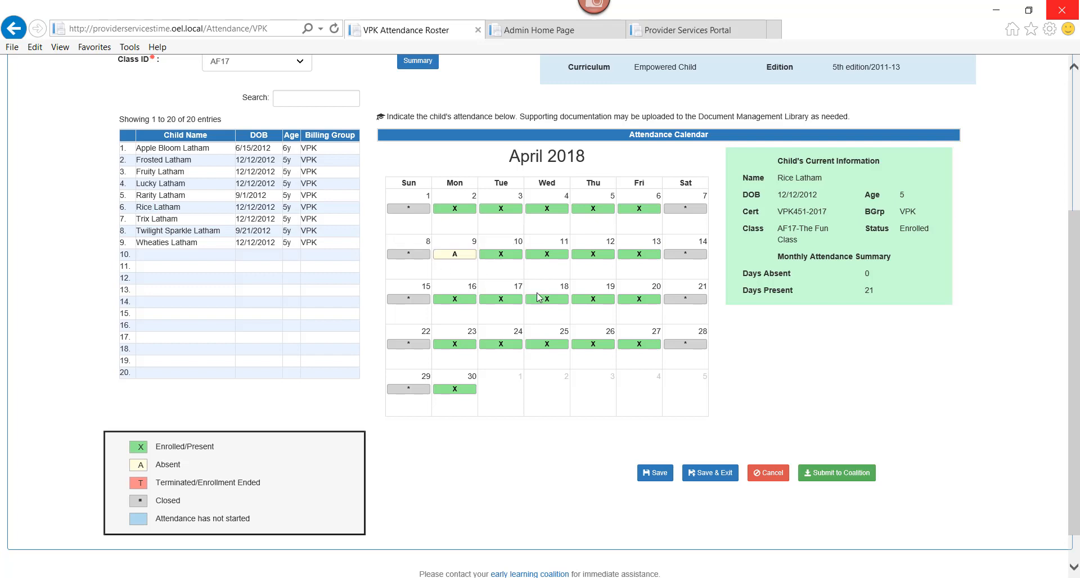
pyautogui.click(593, 299)
pyautogui.click(655, 473)
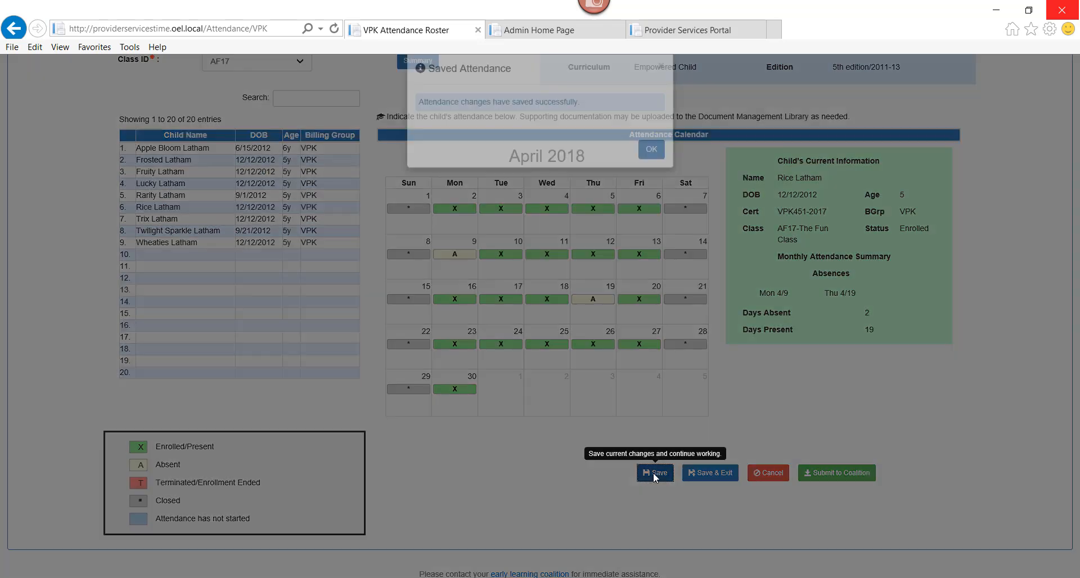
pyautogui.click(650, 169)
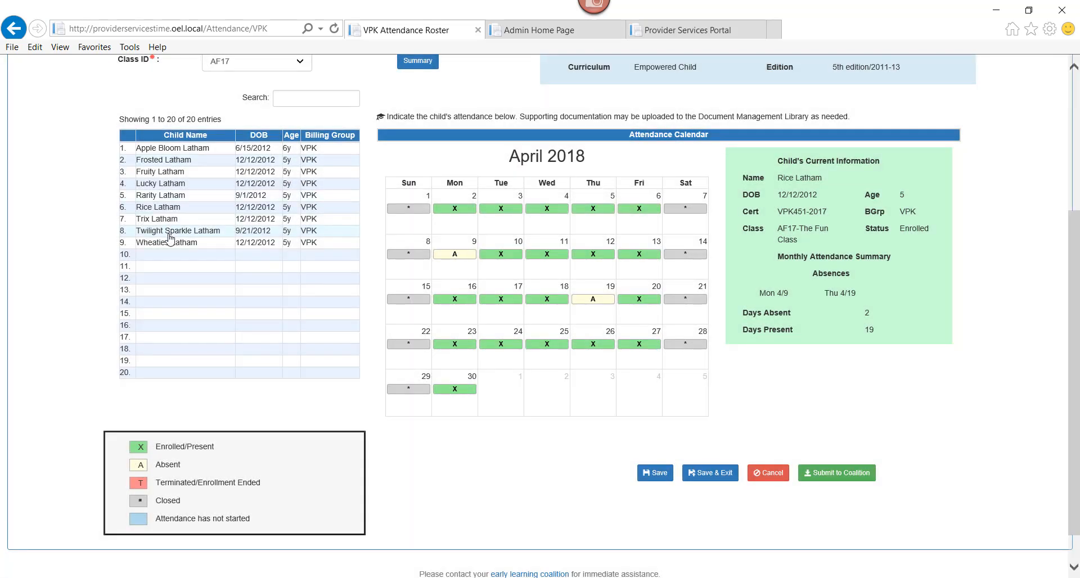
# Mark the eighth child in the roster absent on April 5, 6, 12, 13, 19, 20, 26 and 27, and save the attendance.
pyautogui.click(169, 231)
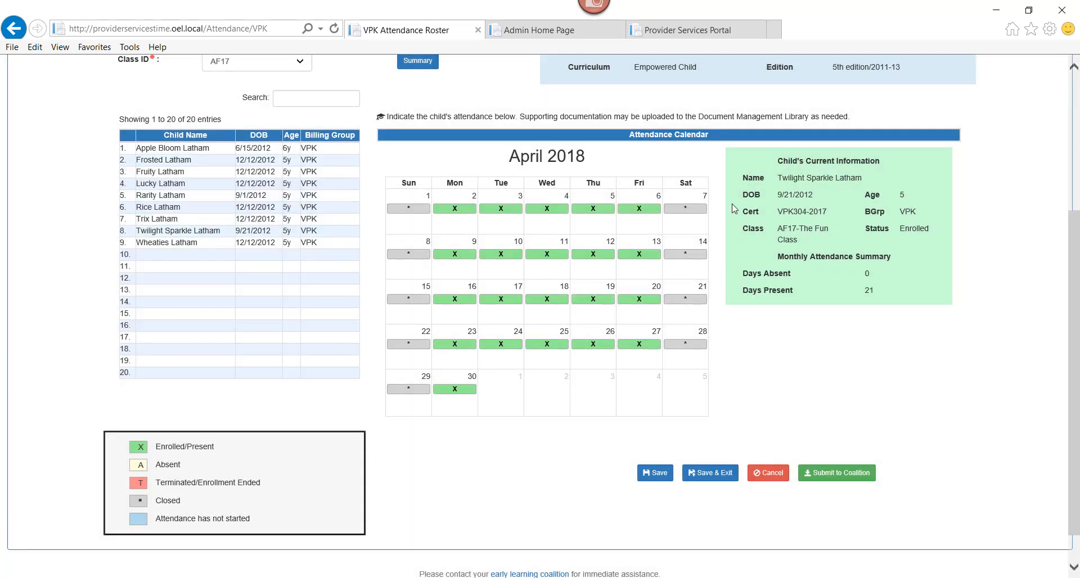
pyautogui.click(651, 209)
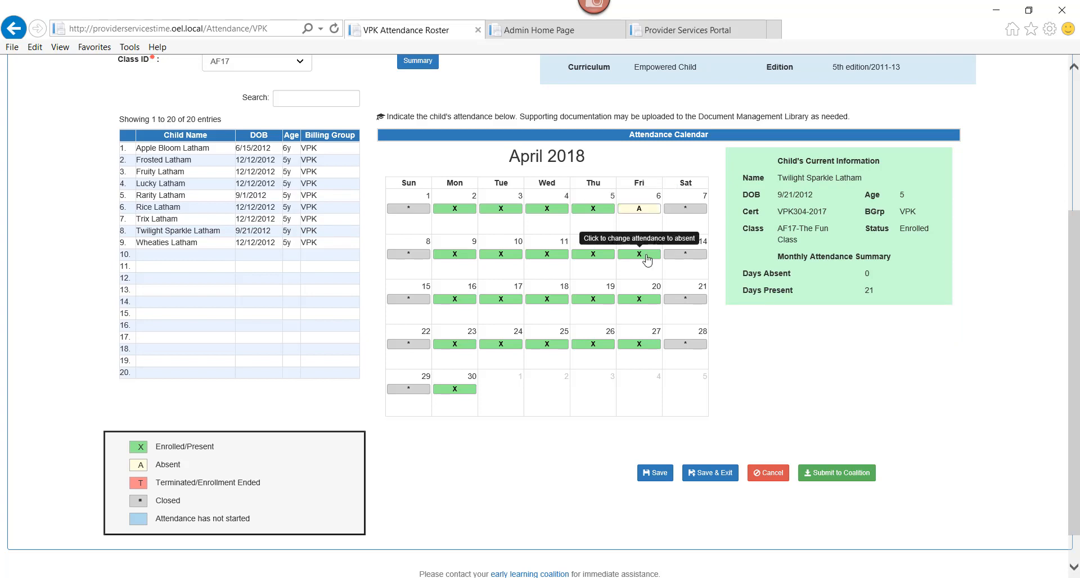
pyautogui.click(647, 254)
pyautogui.click(642, 299)
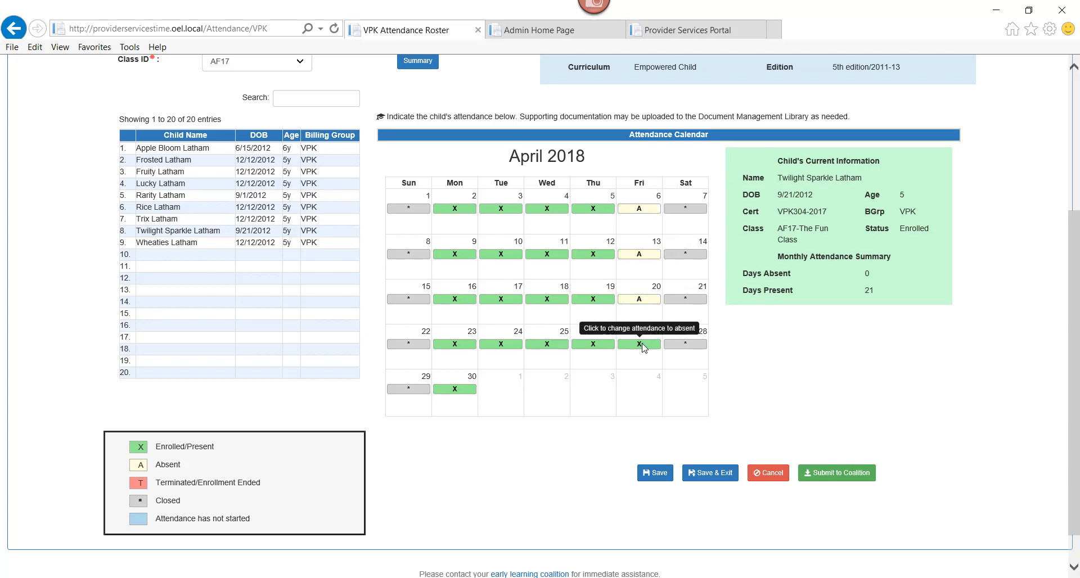
pyautogui.click(642, 347)
pyautogui.click(596, 346)
pyautogui.click(599, 300)
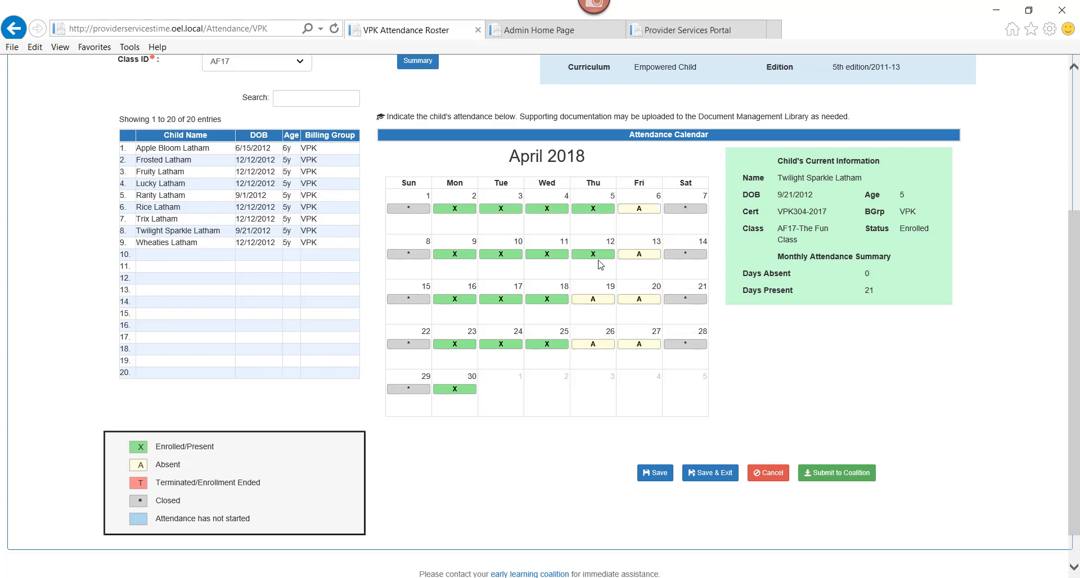
pyautogui.click(600, 254)
pyautogui.click(595, 209)
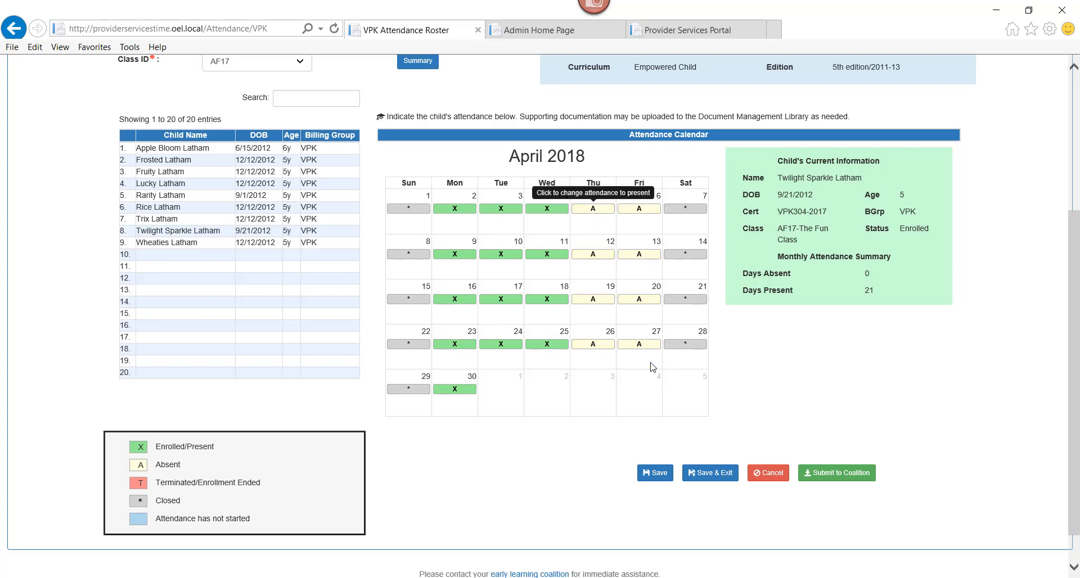
pyautogui.click(658, 474)
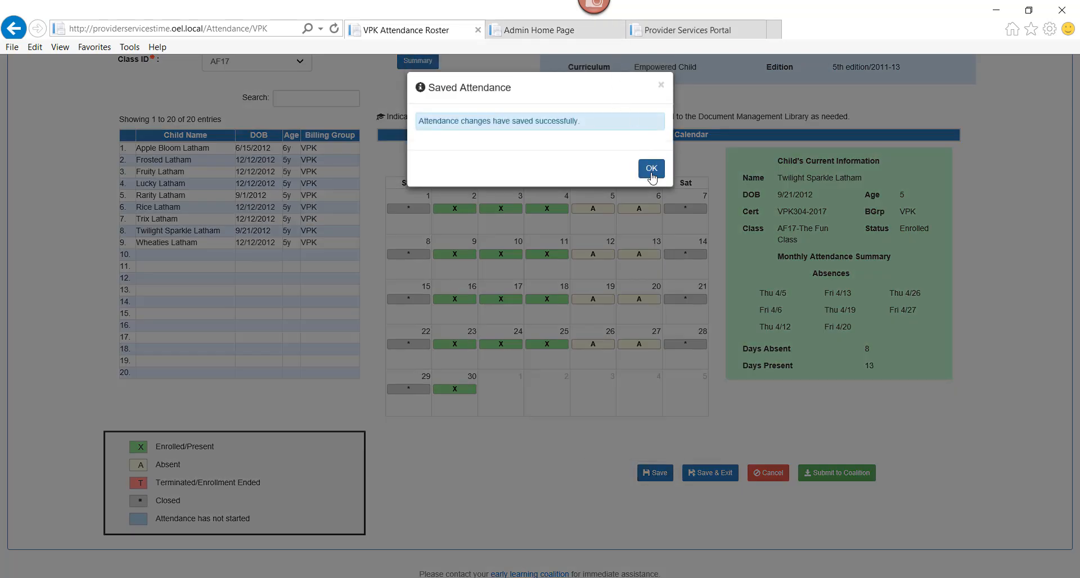
pyautogui.click(651, 169)
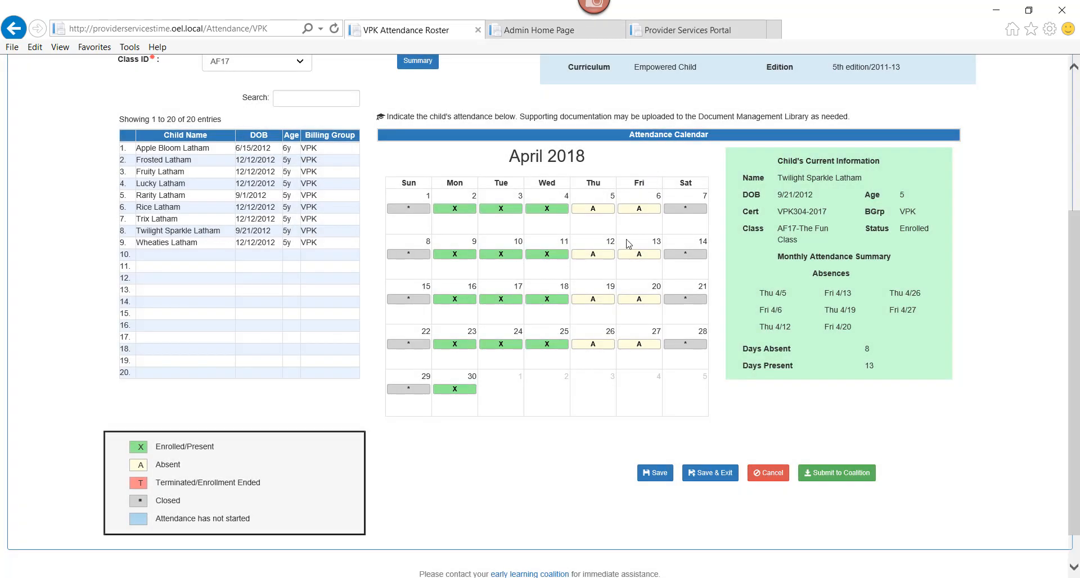
# Review the class attendance summary for April 2018, and start the submission to the coalition to examine the Sign and Certify form.
pyautogui.click(414, 62)
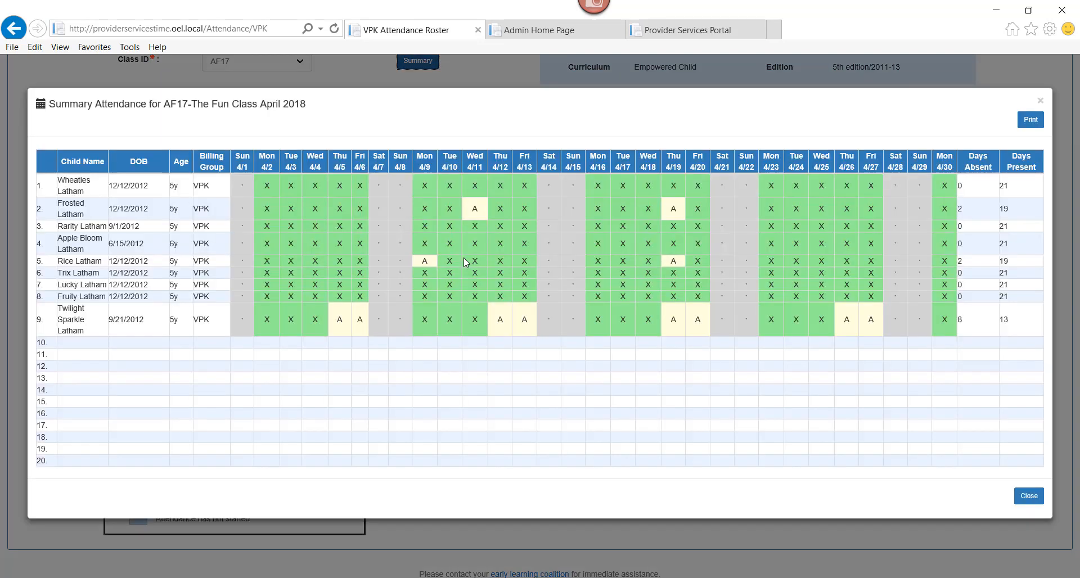
pyautogui.click(1039, 101)
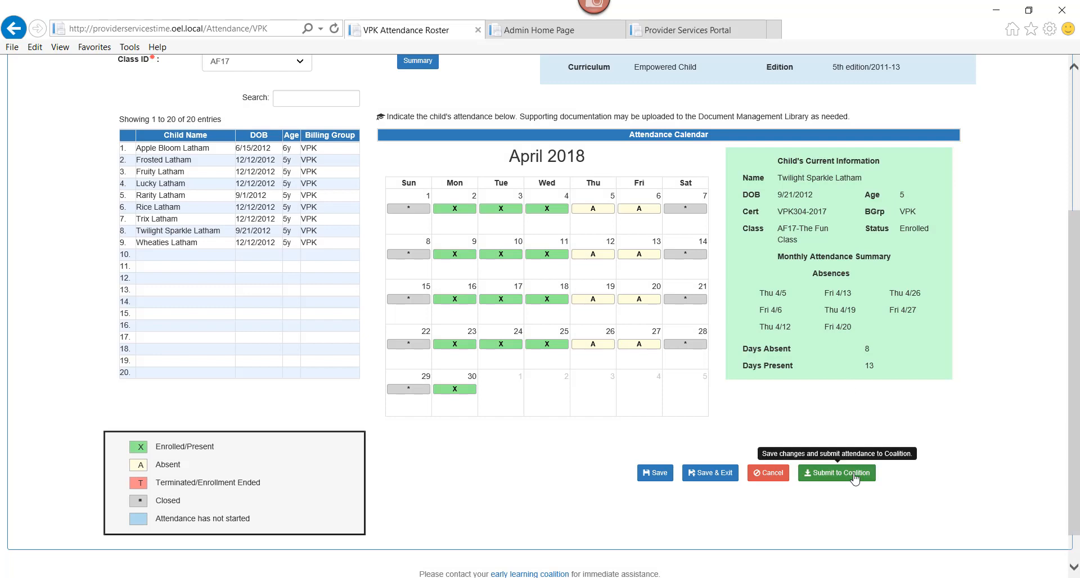
pyautogui.click(855, 477)
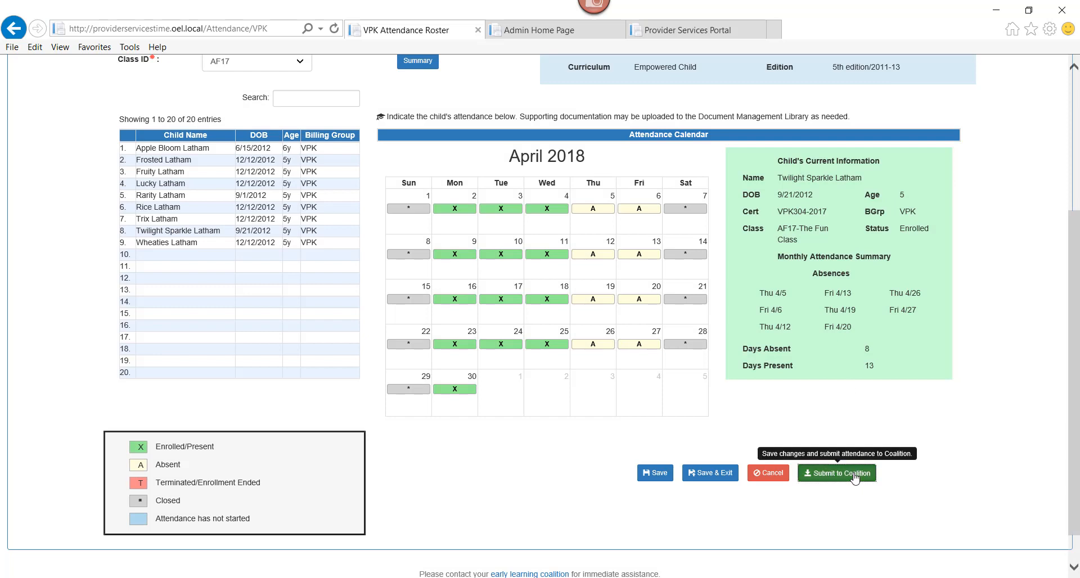
pyautogui.moveTo(1074, 286); pyautogui.dragTo(1074, 323)
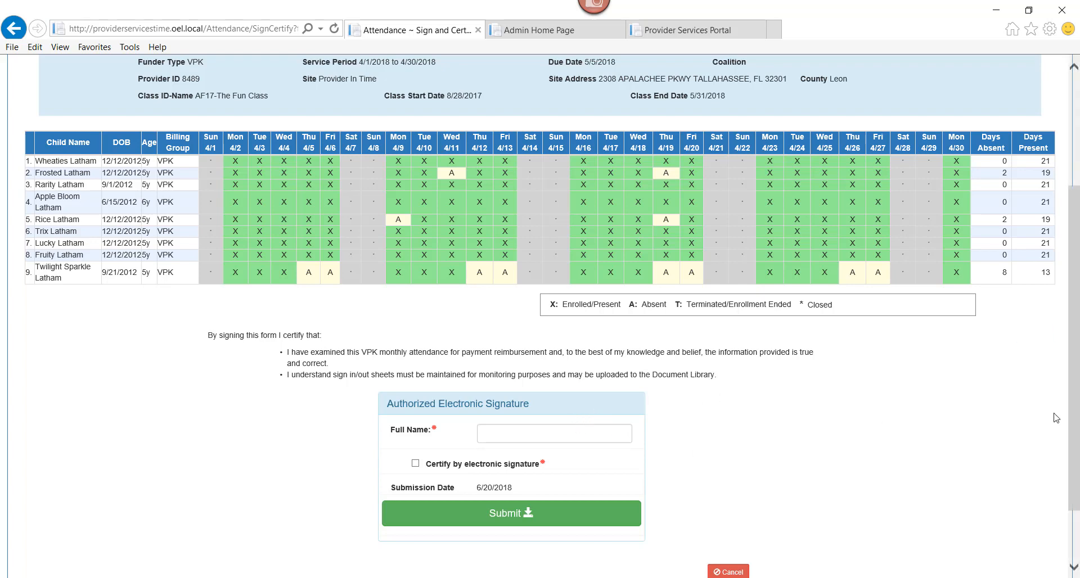
pyautogui.scroll(-2, 1076, 403)
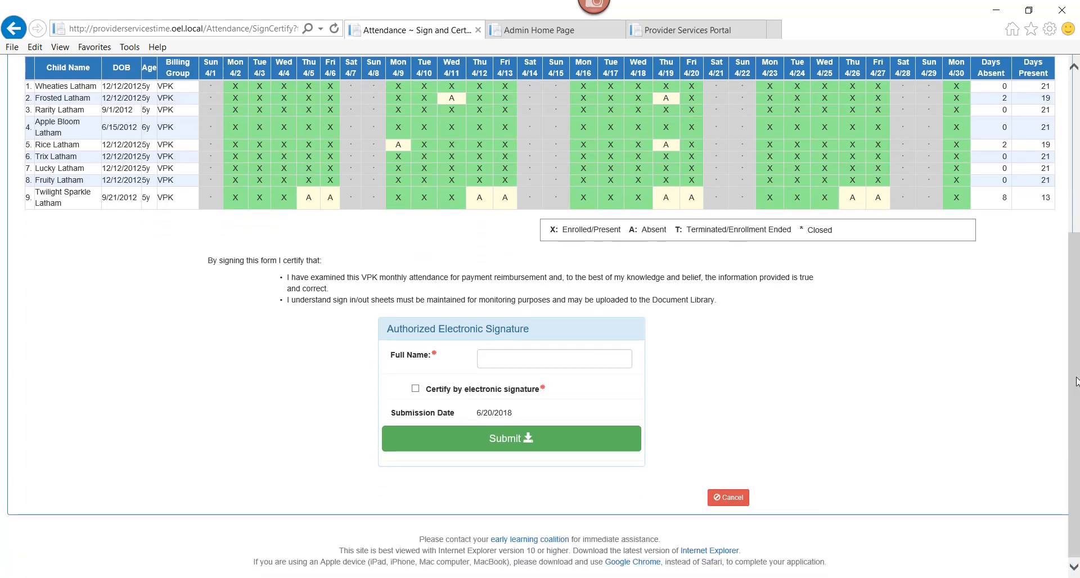
pyautogui.scroll(3, 1074, 364)
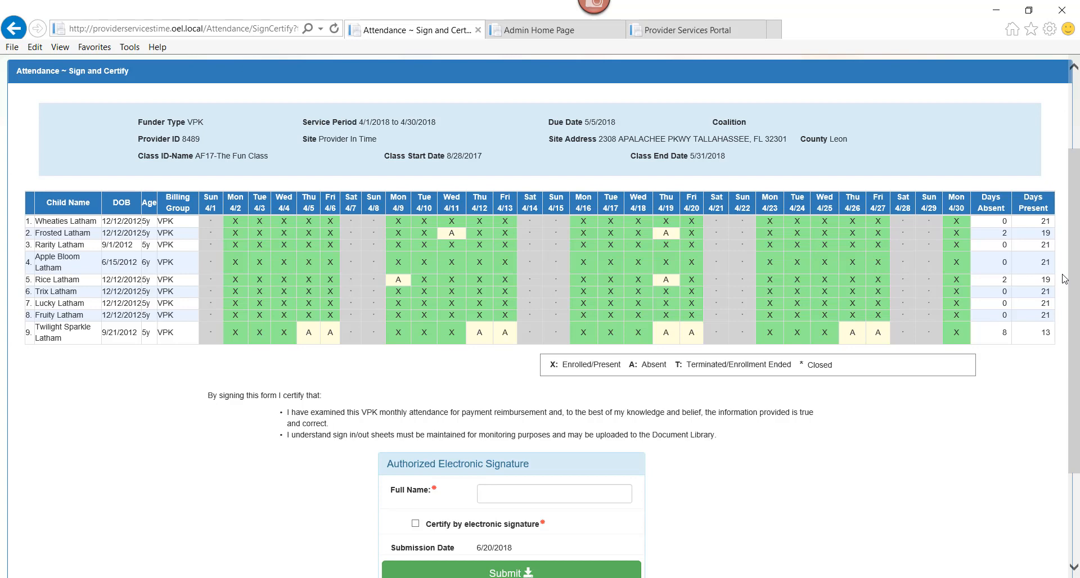
pyautogui.scroll(-3, 1074, 279)
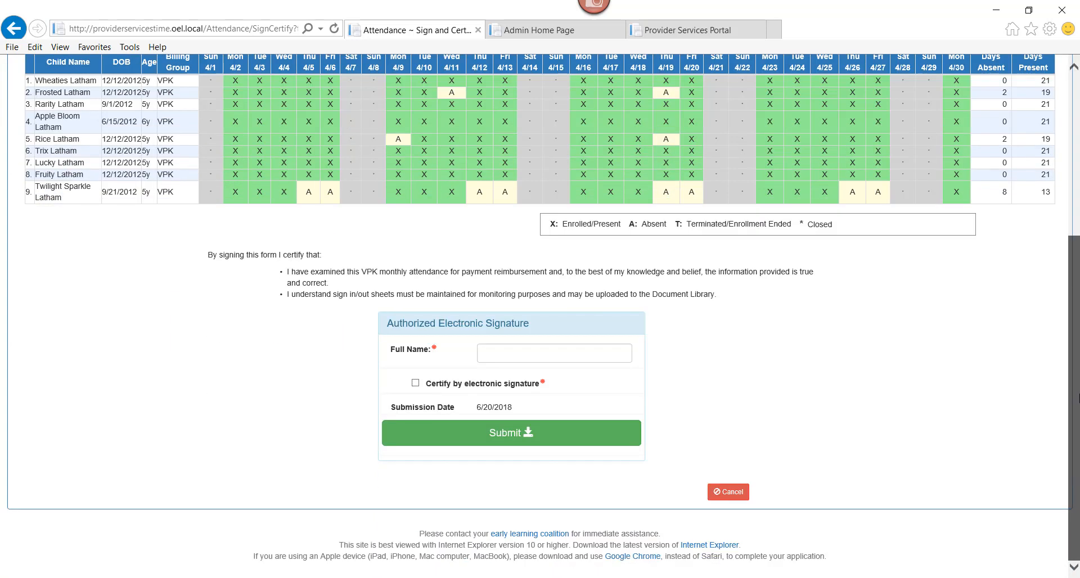
# Cancel the Sign and Certify form and set the VPK attendance roster back to the service period 4/1/2018 to 4/30/2018.
pyautogui.click(734, 492)
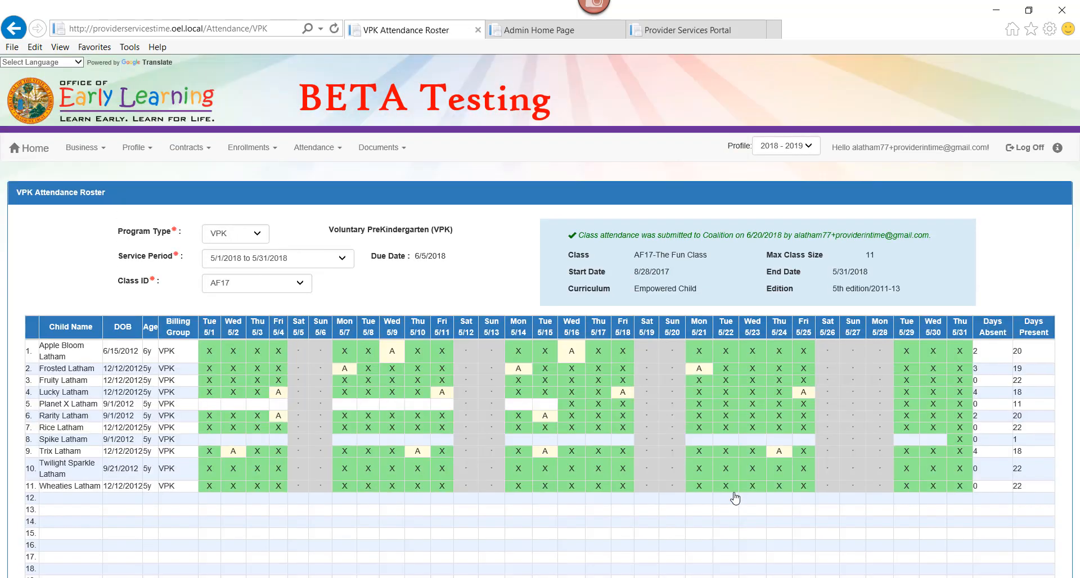
pyautogui.click(308, 258)
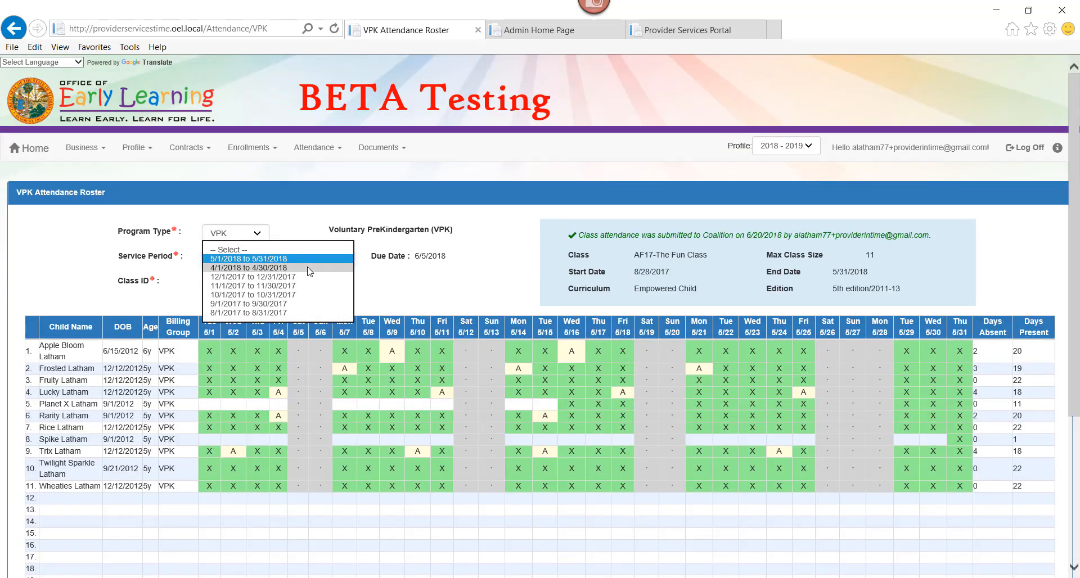
pyautogui.click(309, 269)
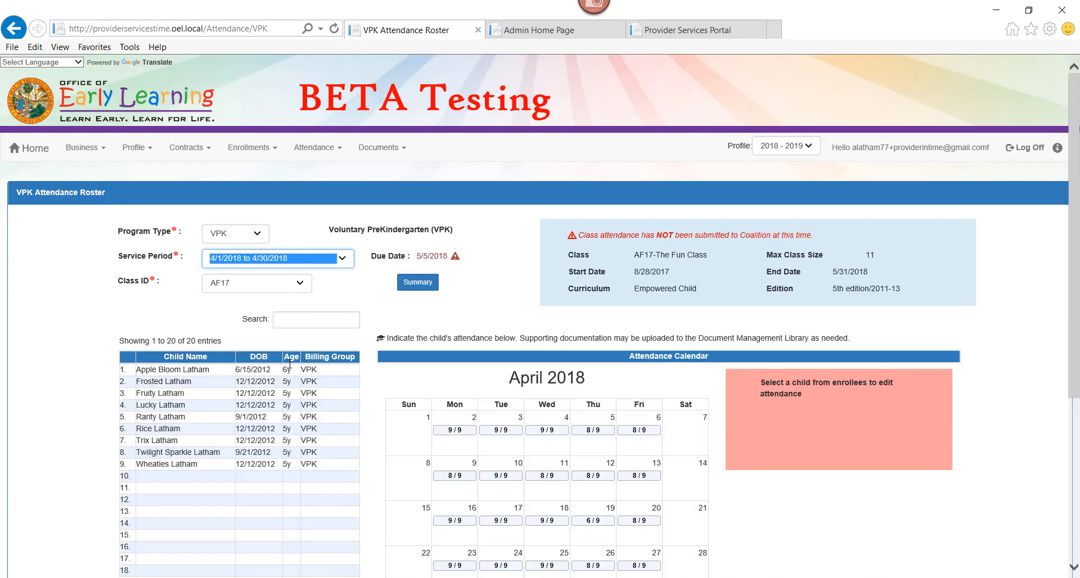